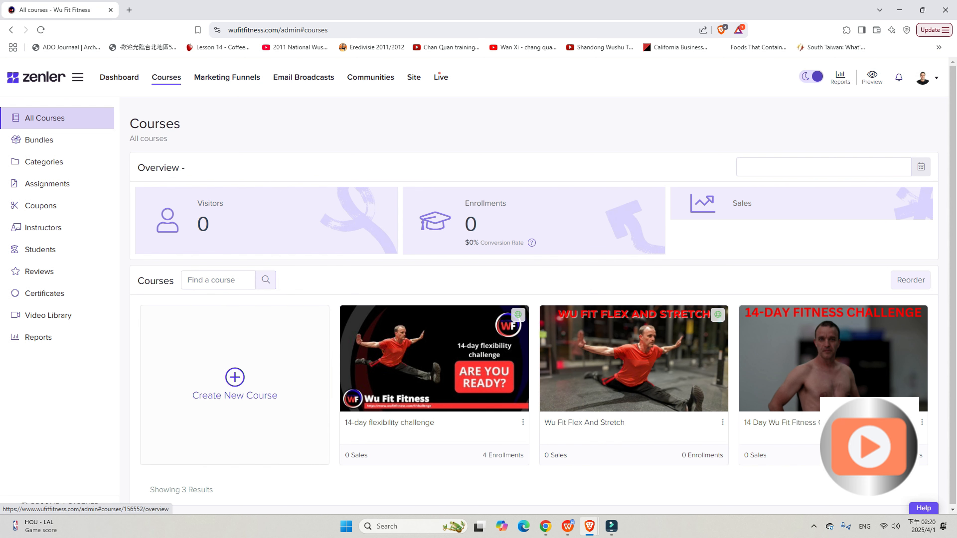
Step: Open the Wu Fit Flex And Stretch course and review its course details settings
click(633, 358)
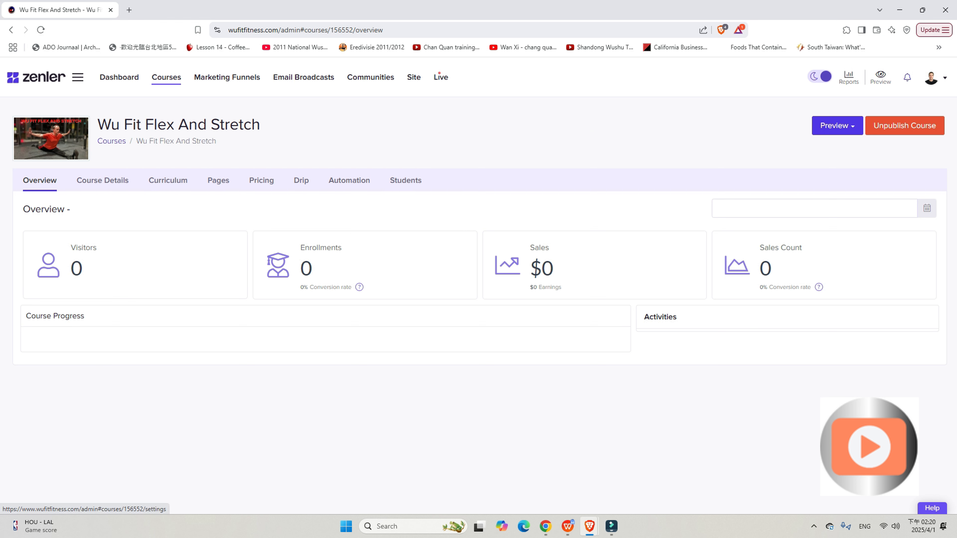
click(102, 181)
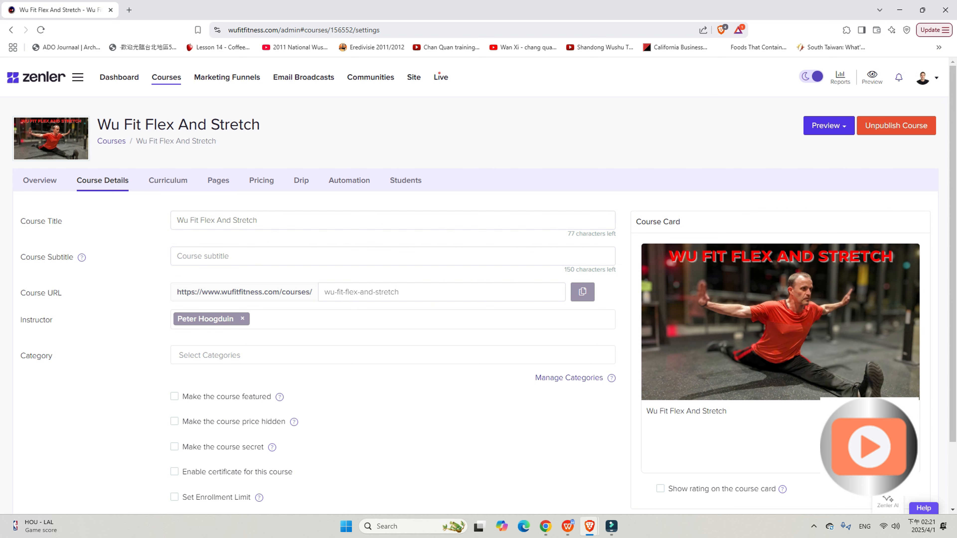
scroll(478, 301, down, 1)
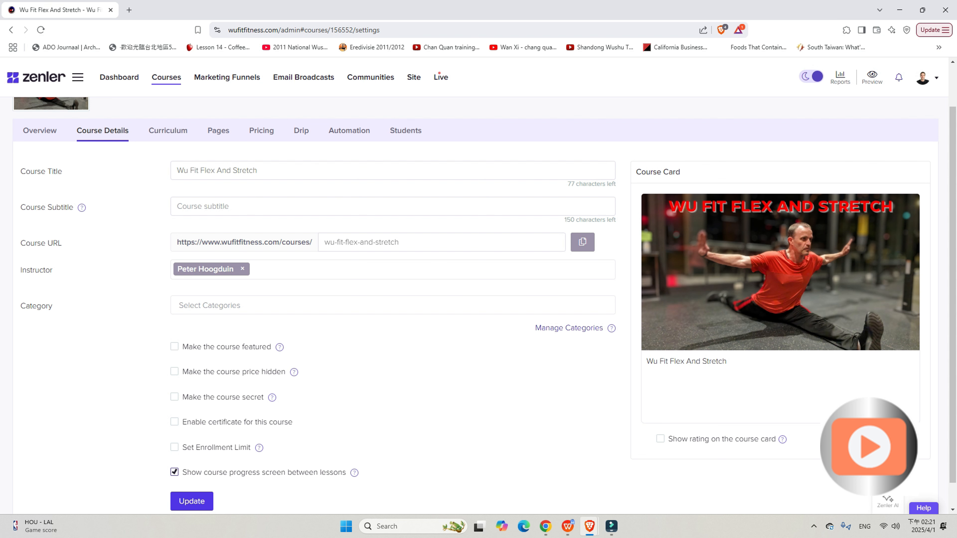
Step: Examine the course's curriculum sections, including the lessons under CHALLENGES AND MEASURING YOUR PROGRESS
click(168, 131)
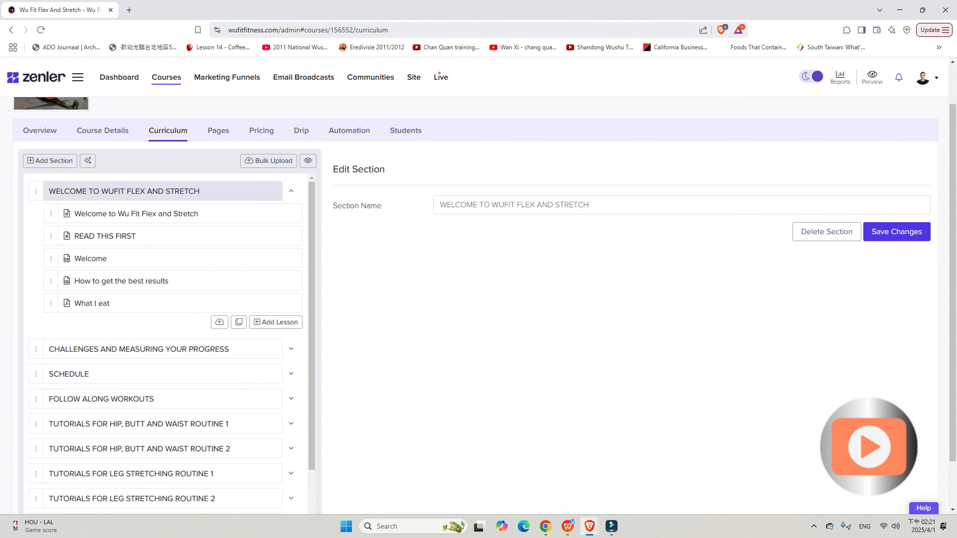
scroll(155, 281, down, 3)
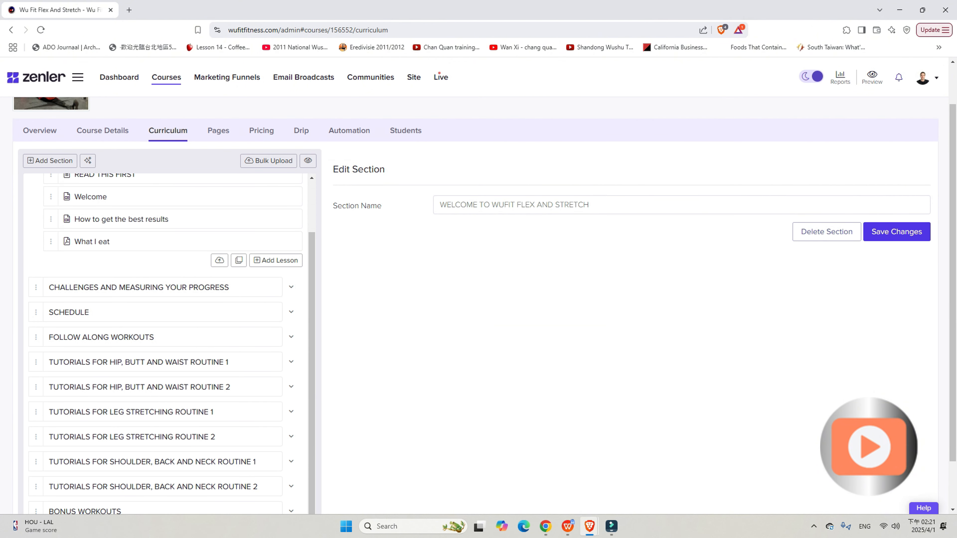
scroll(155, 257, up, 3)
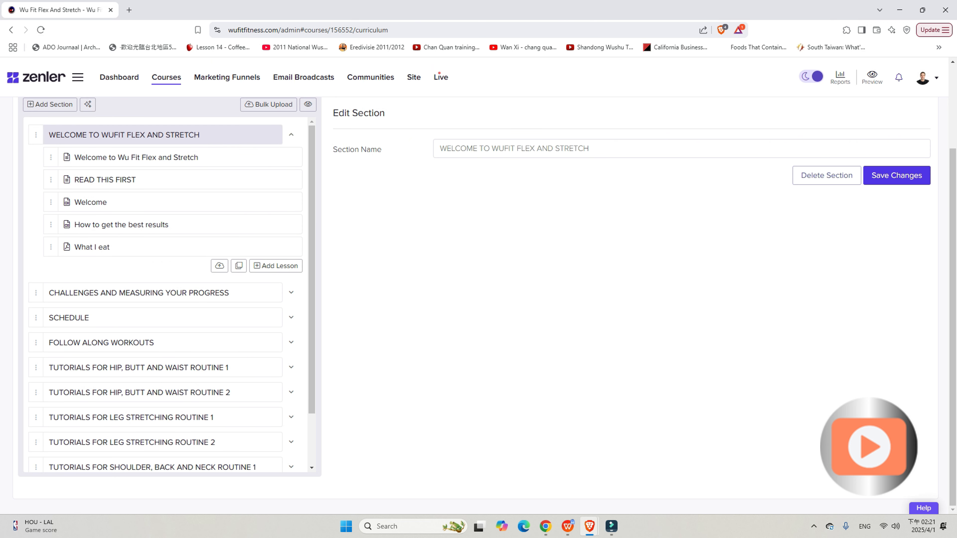
click(290, 293)
scroll(180, 315, down, 4)
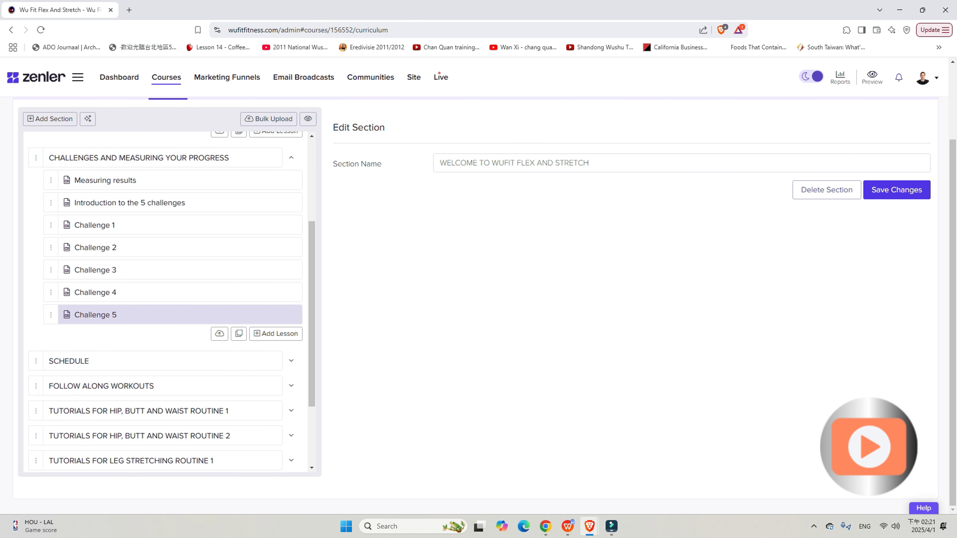
scroll(162, 227, up, 1)
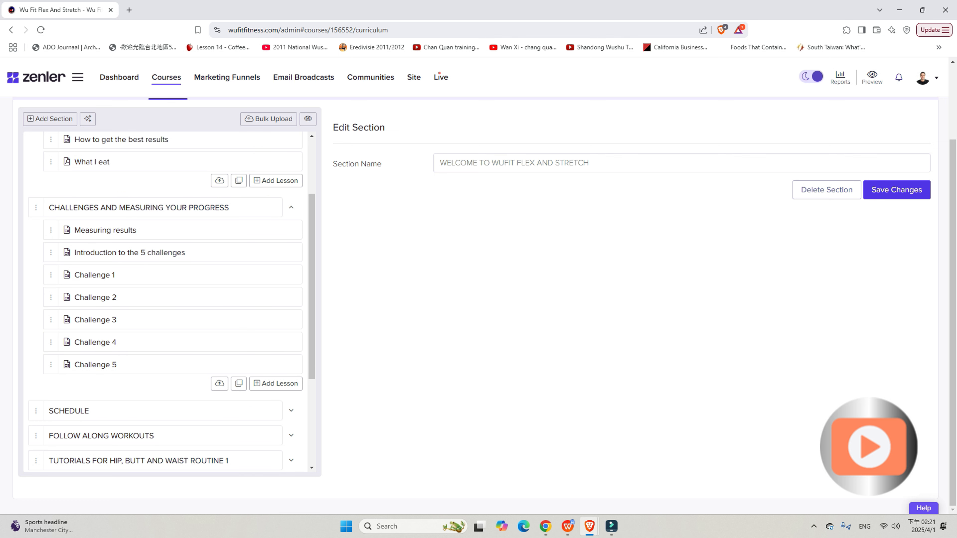
scroll(478, 301, up, 3)
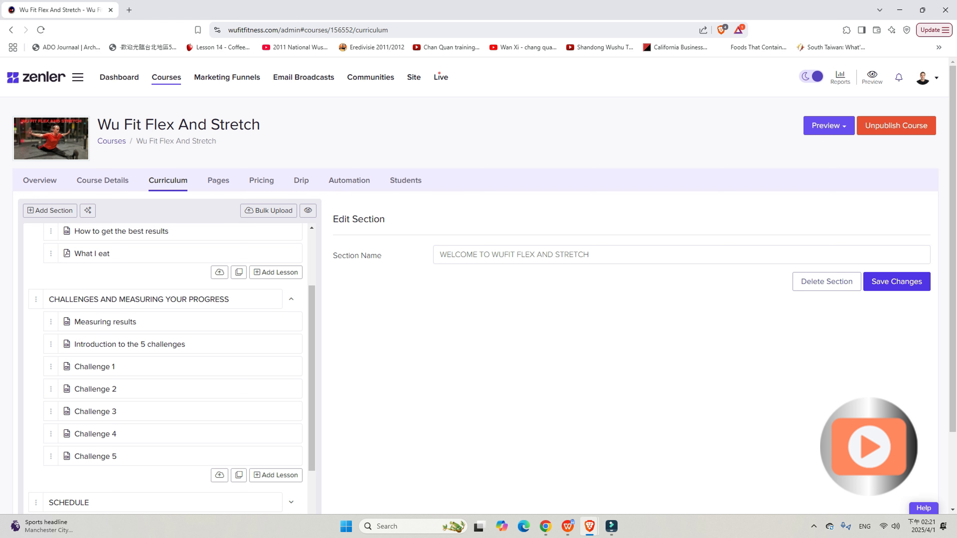
Step: Preview the course curriculum as a student and view the lesson "How to get the best results"
click(828, 126)
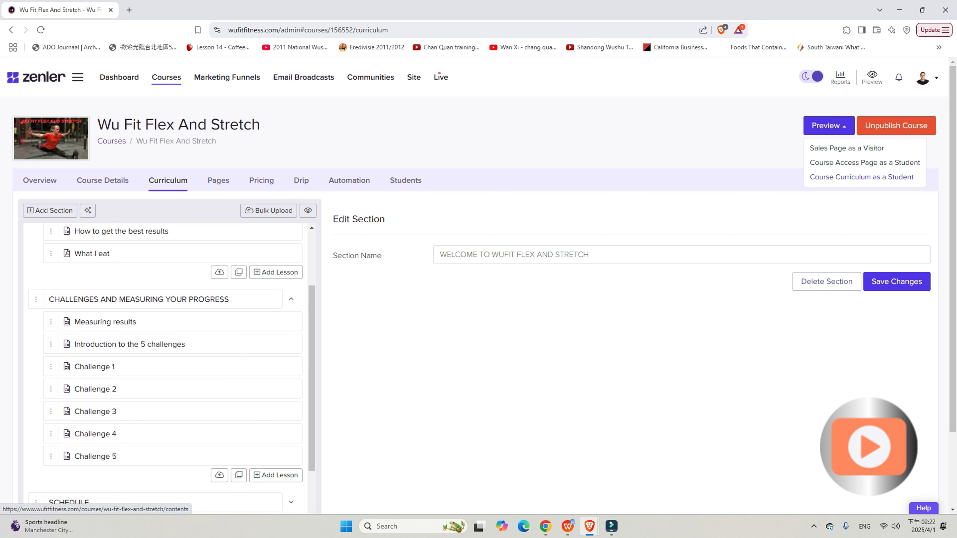
click(862, 177)
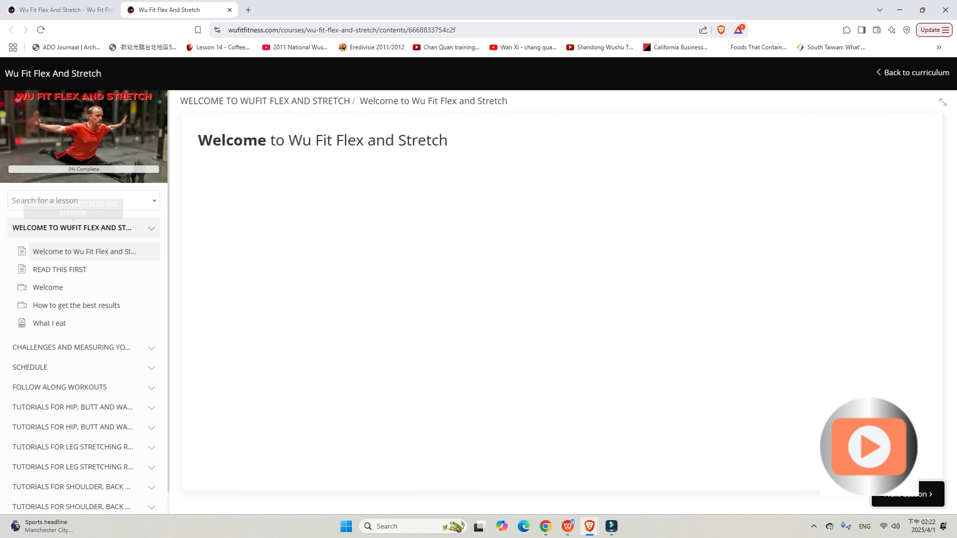
scroll(78, 305, down, 1)
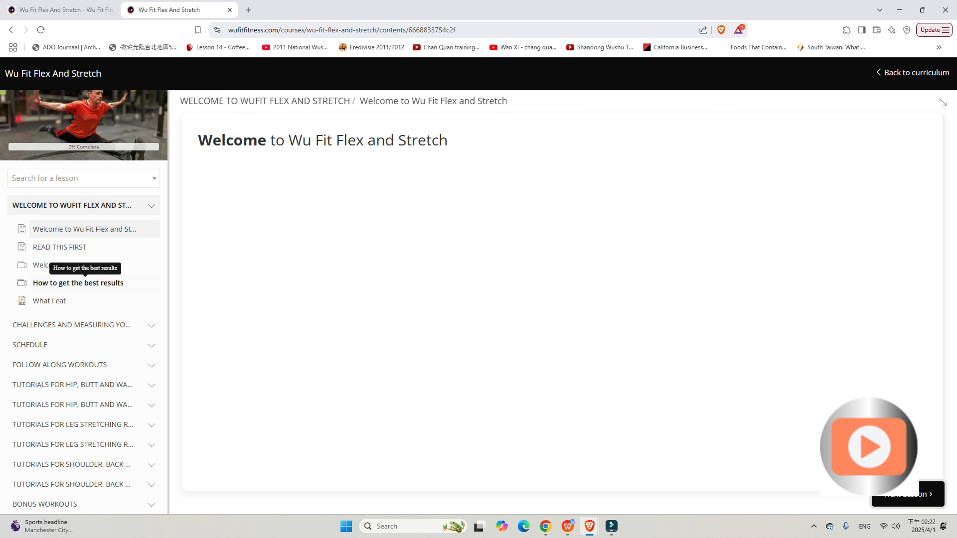
click(78, 282)
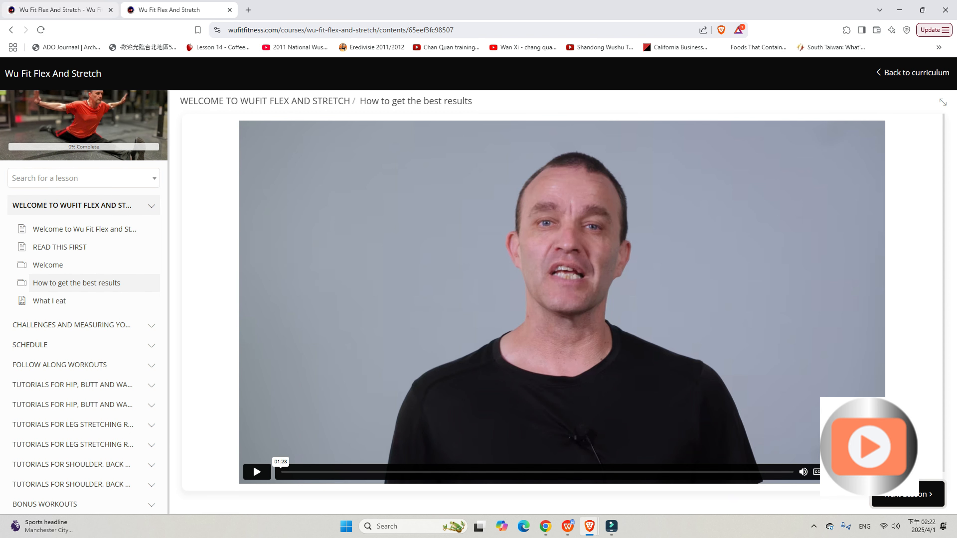
Step: Return to the course administration and review the course's sales, checkout and thank-you pages
click(60, 9)
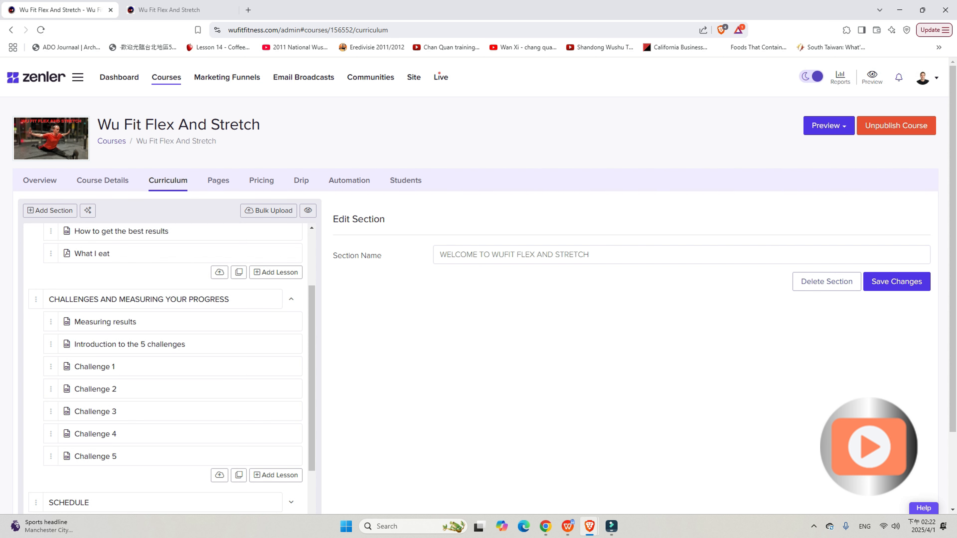
click(218, 180)
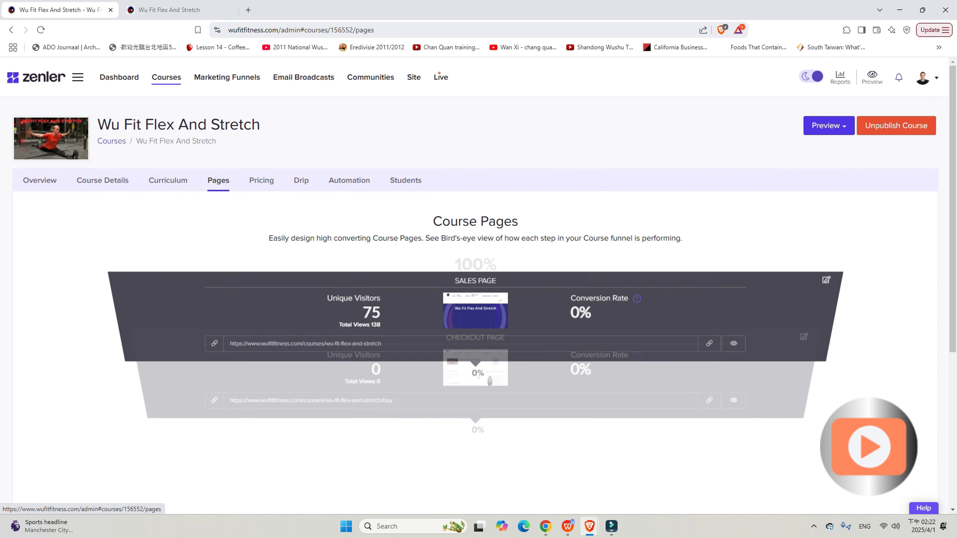
scroll(475, 301, down, 1)
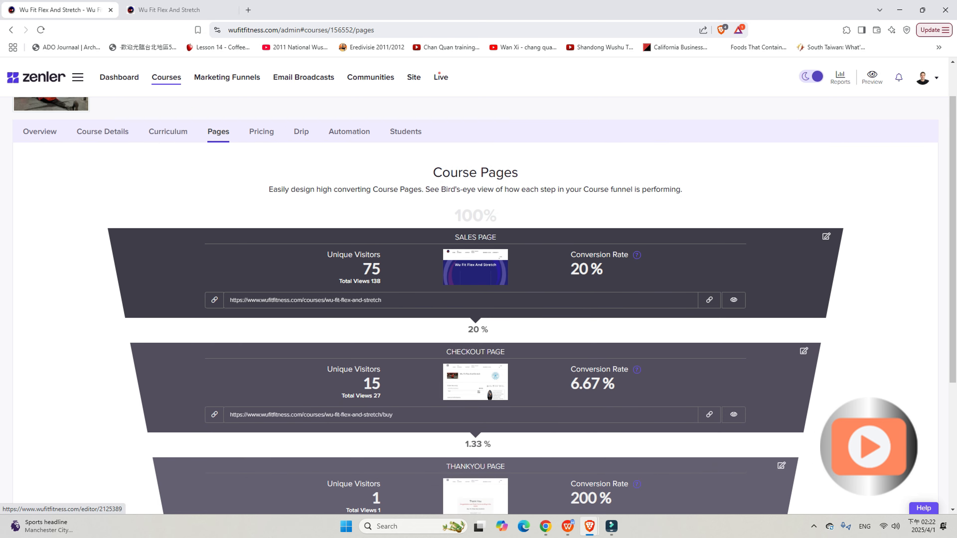
scroll(475, 302, down, 1)
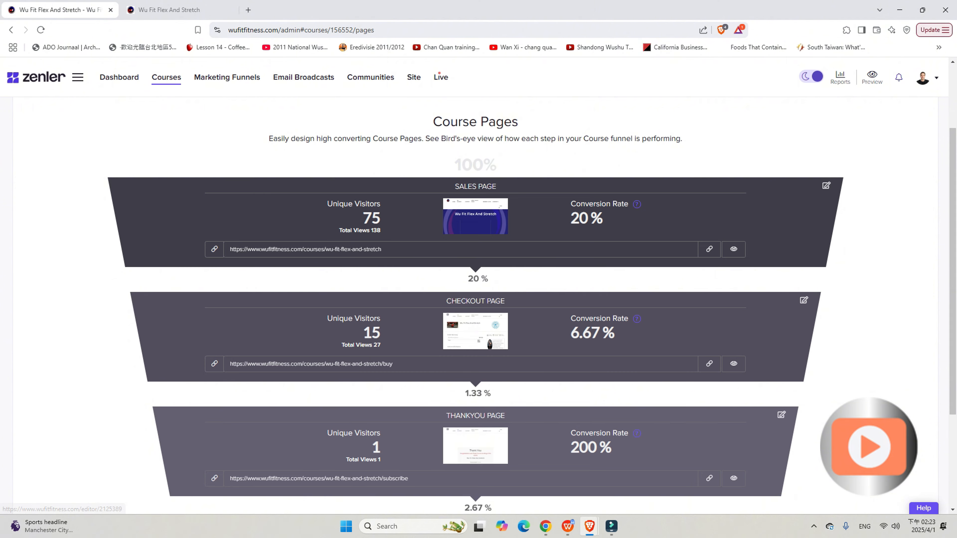
scroll(475, 301, up, 2)
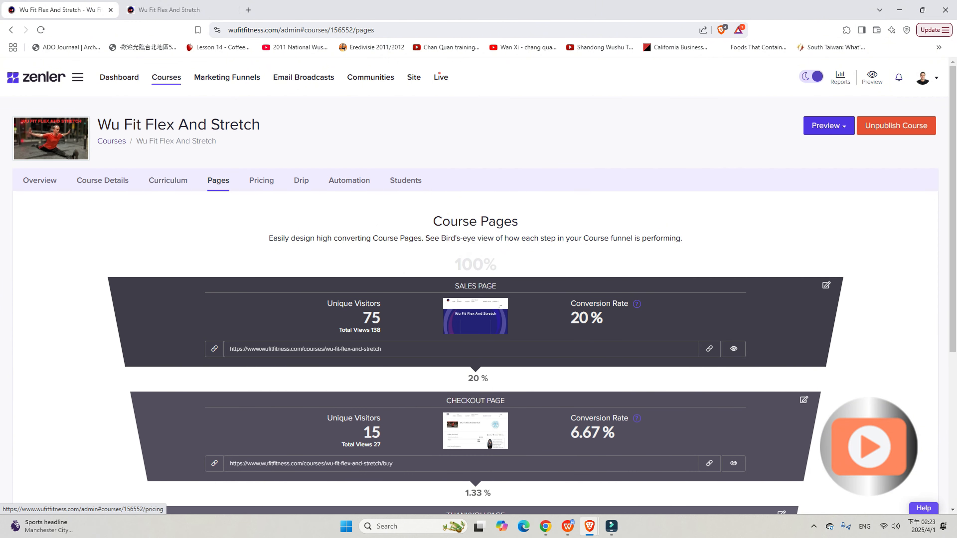
Step: Review the course's pricing plans, drip schedule, automation rules and enrolled students
click(261, 180)
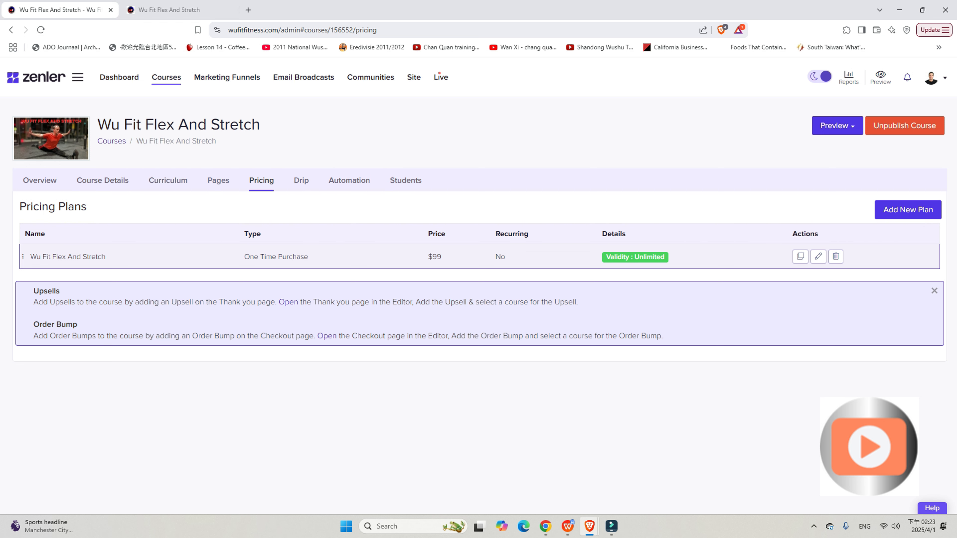
click(301, 180)
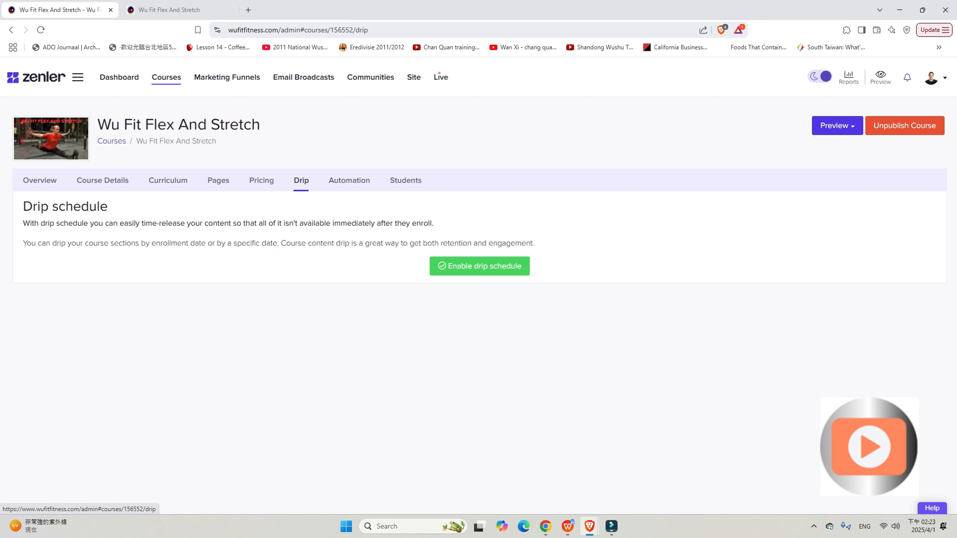
click(349, 181)
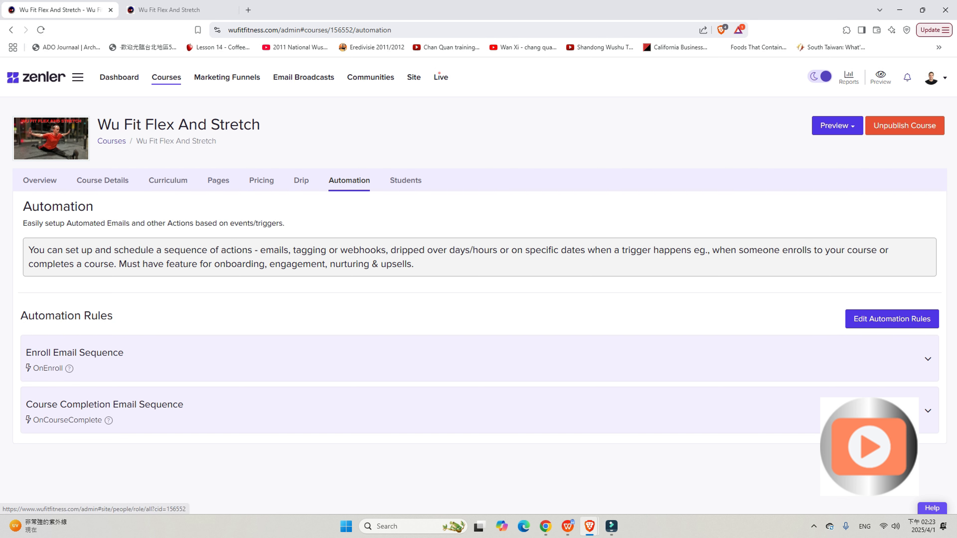
click(405, 180)
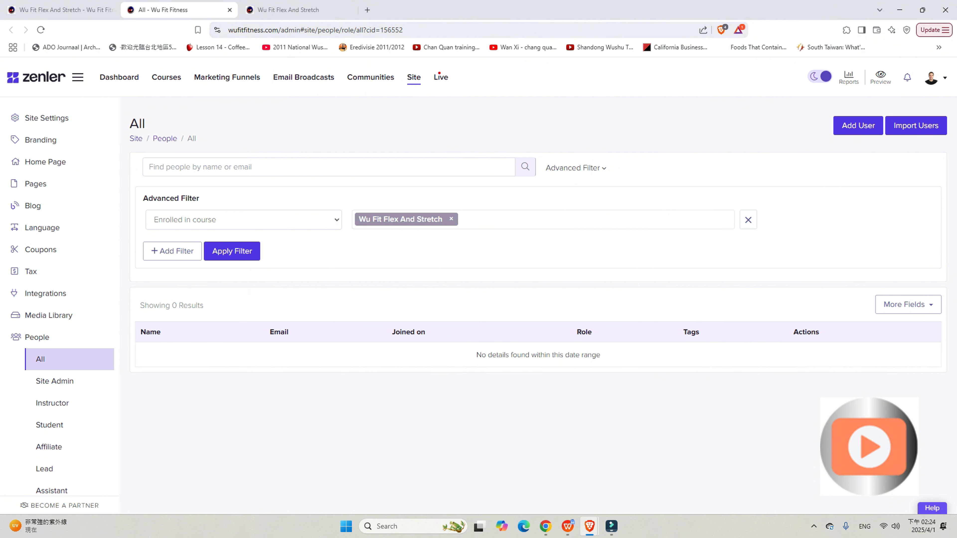
Step: Return to the list of all courses and start a new course, entering the coach's first name as its title
click(60, 9)
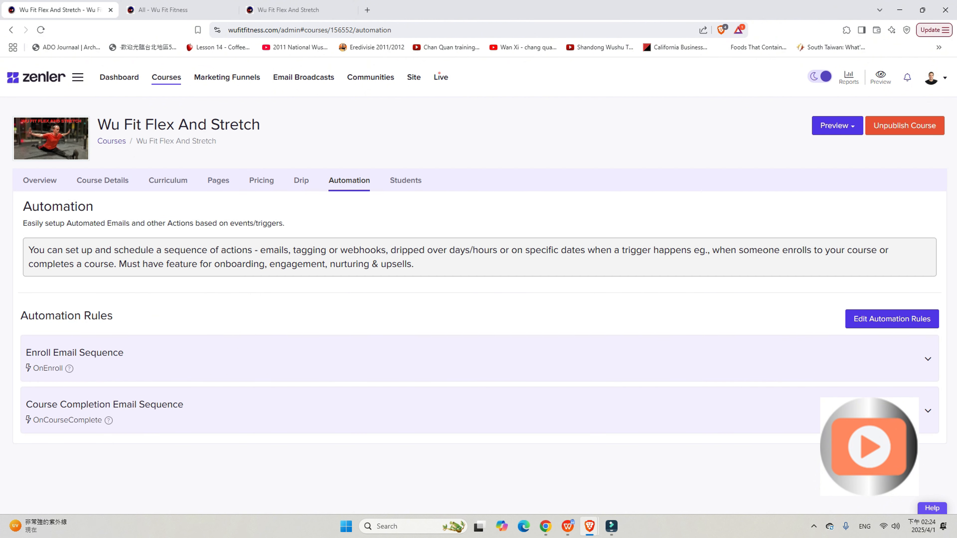
click(11, 29)
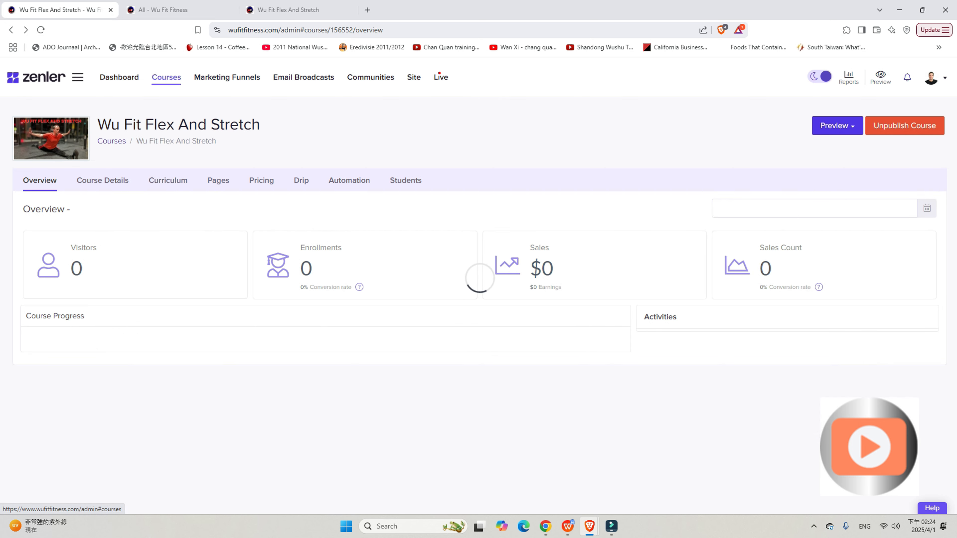
click(166, 77)
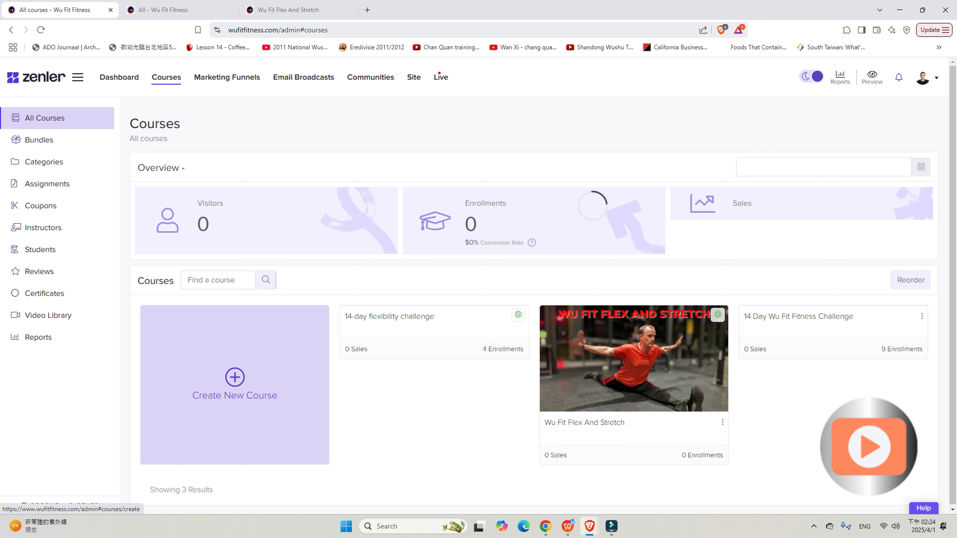
click(235, 385)
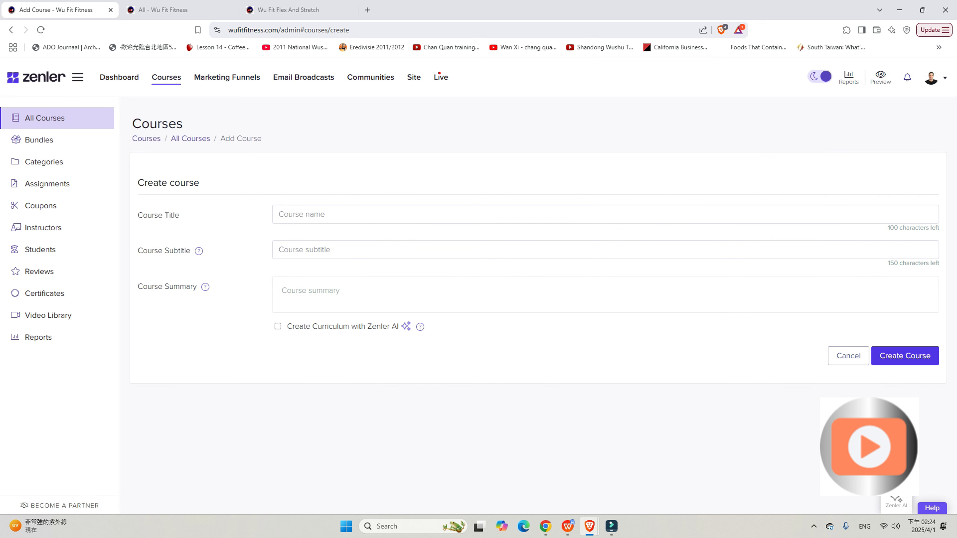
click(279, 214)
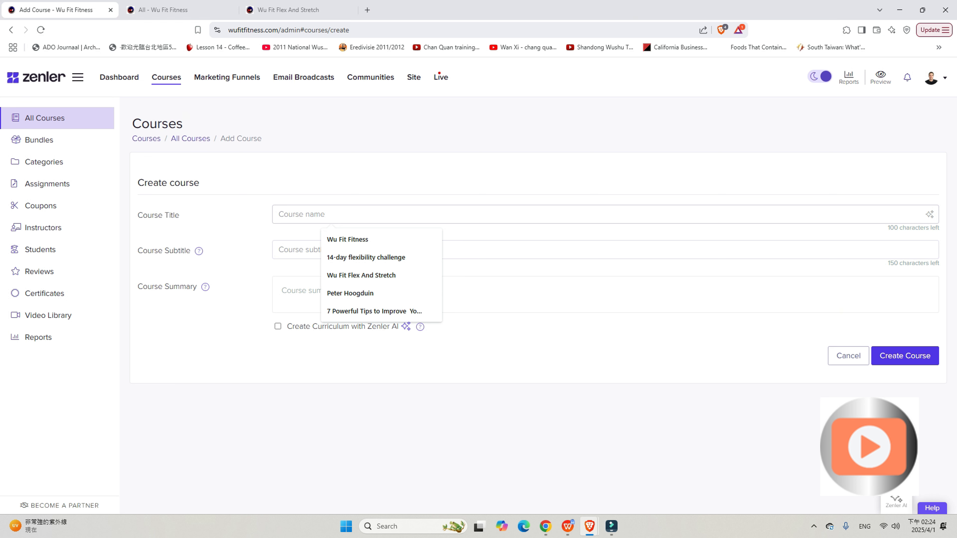
text(Peter)
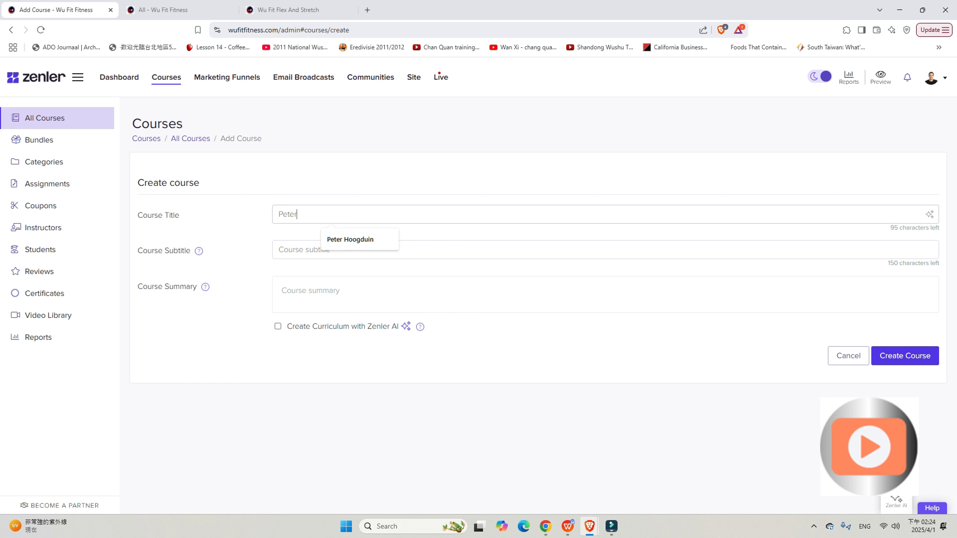
Step: Set the new course's subtitle to "Awesome coach"
click(279, 250)
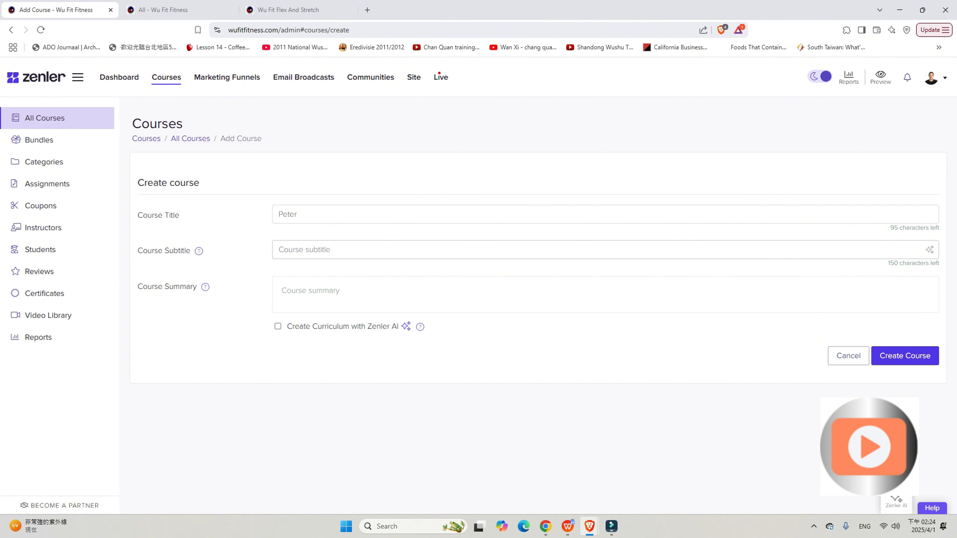
text(Awesome)
key(BackSpace)
text(coach)
Step: Enter the course summary "In this course we learn to be amazing.", apply the suggested correction at "course", and create the course
click(282, 290)
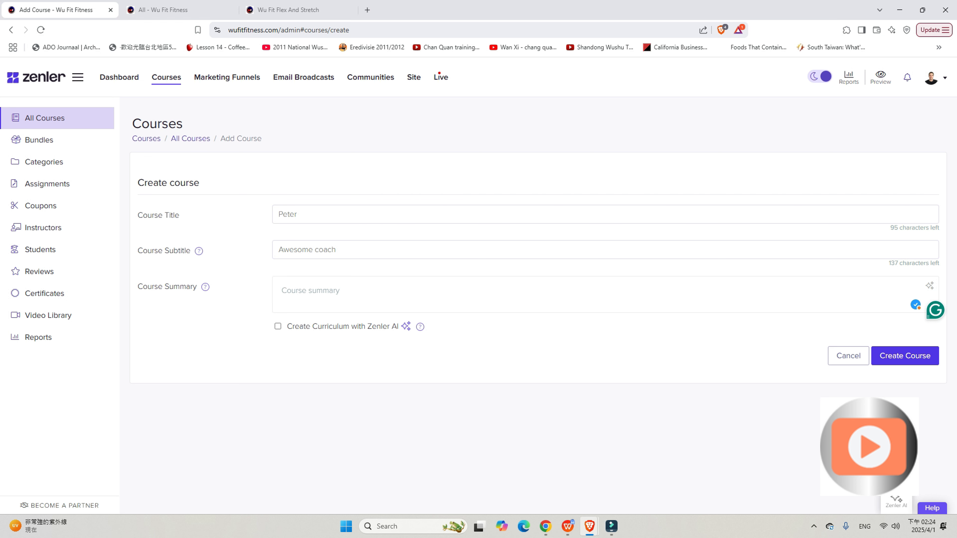
text(In this course we learn to be amazing)
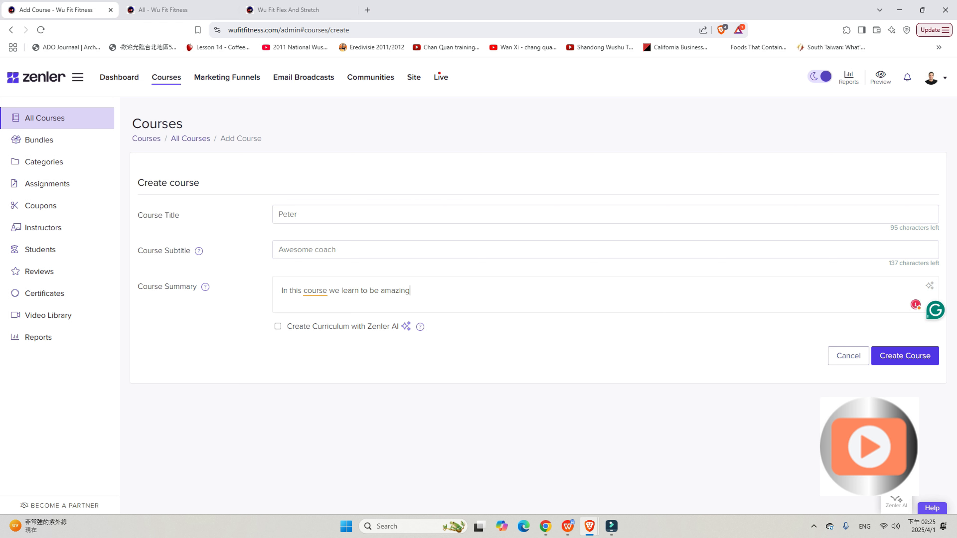
text(.)
mouse_move(320, 291)
click(321, 319)
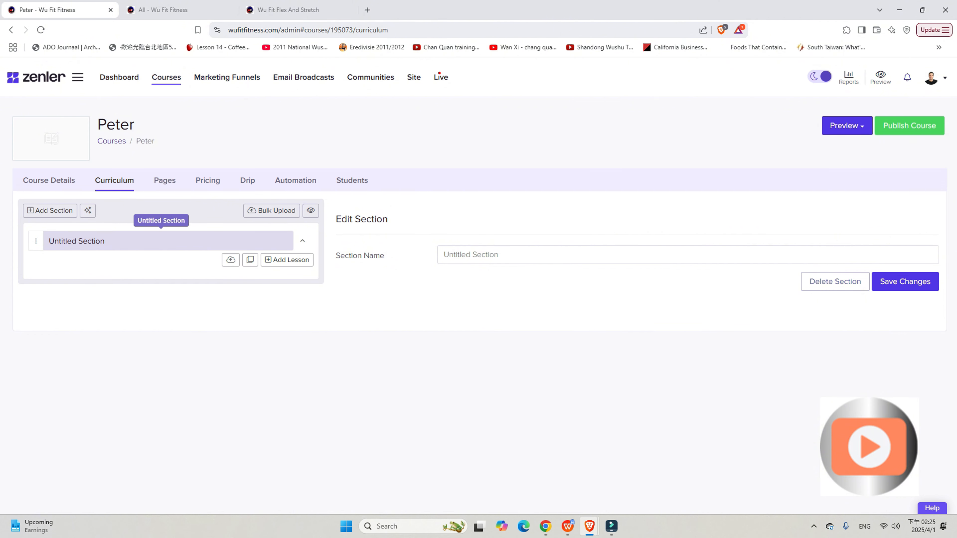
Step: Rename the untitled curriculum section to "Course intro" and save the change
click(499, 255)
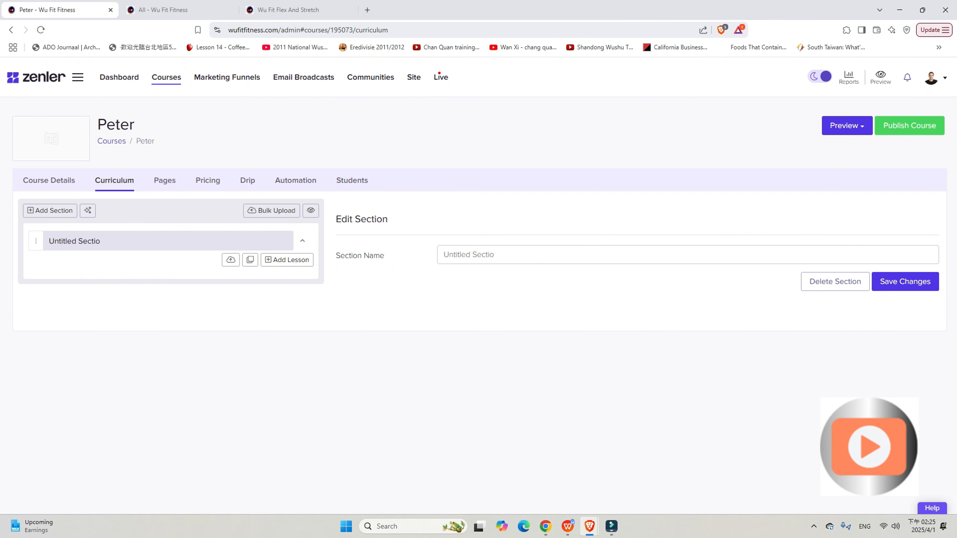
key(BackSpace)
key(BackSpace)
key(BackSpace)
key(BackSpace)
key(BackSpace)
key(BackSpace)
key(BackSpace)
key(BackSpace)
key(BackSpace)
key(BackSpace)
key(BackSpace)
key(BackSpace)
key(BackSpace)
key(BackSpace)
key(BackSpace)
text(Course intro)
click(904, 281)
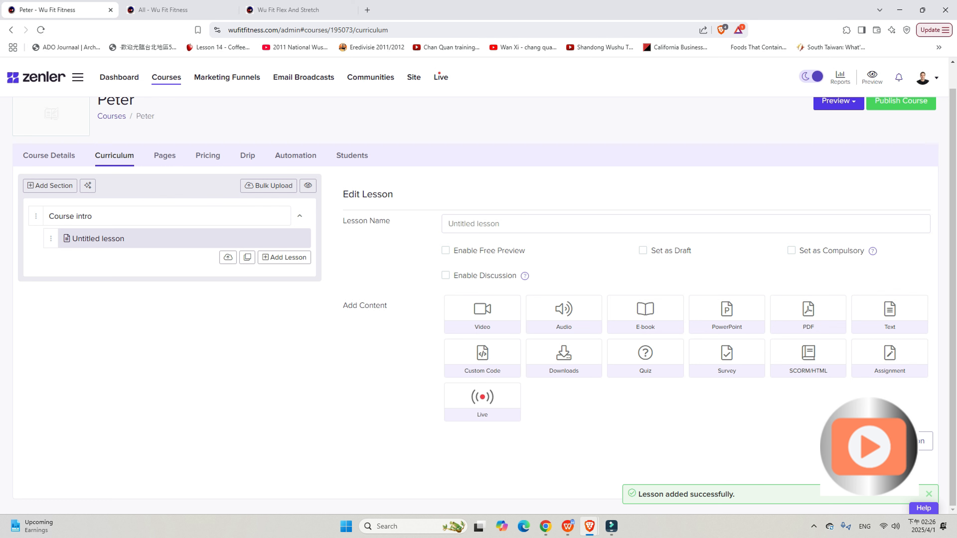
Step: Rename the untitled lesson in the Course intro section to "Course introduction"
key(BackSpace)
key(BackSpace)
key(BackSpace)
key(BackSpace)
key(BackSpace)
key(BackSpace)
key(BackSpace)
key(BackSpace)
key(BackSpace)
key(BackSpace)
key(BackSpace)
key(BackSpace)
key(BackSpace)
key(BackSpace)
key(BackSpace)
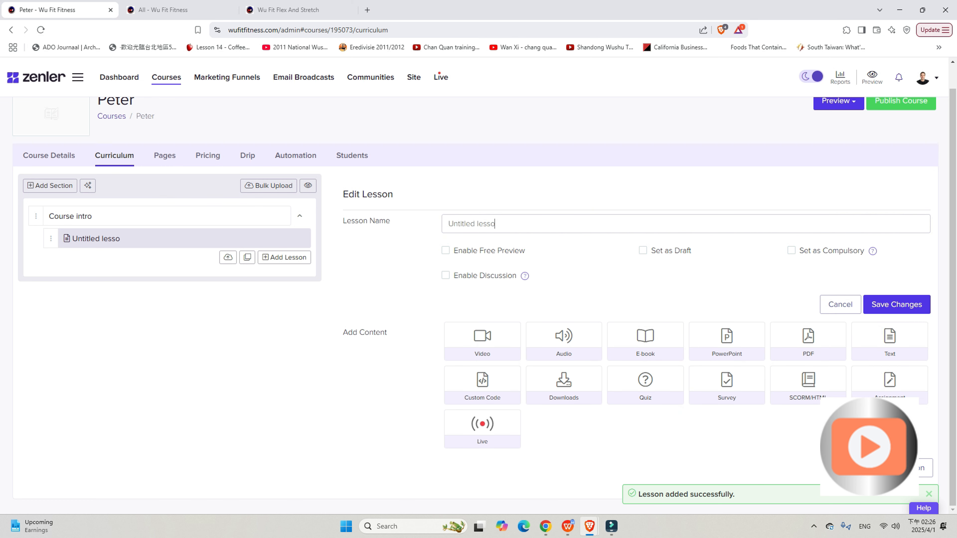
text(Co)
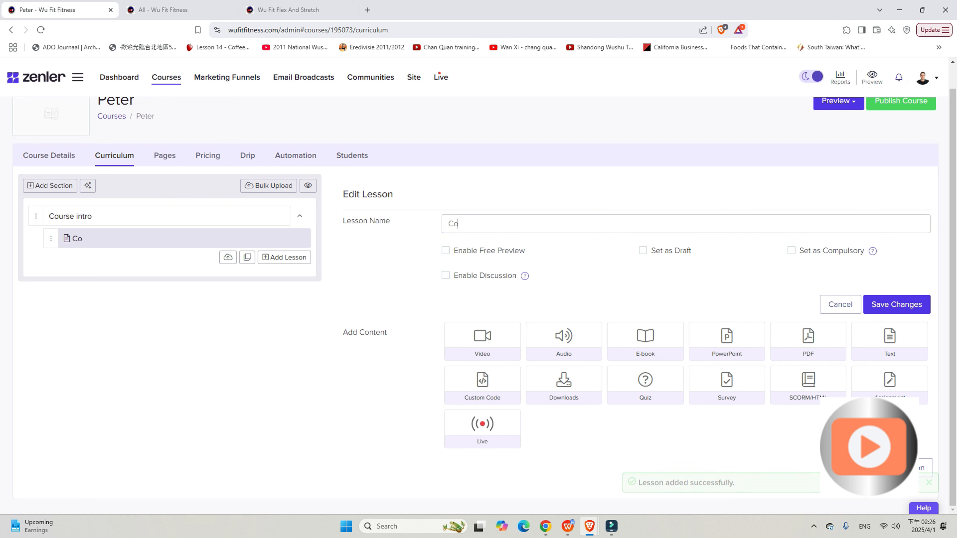
text(urse introduct)
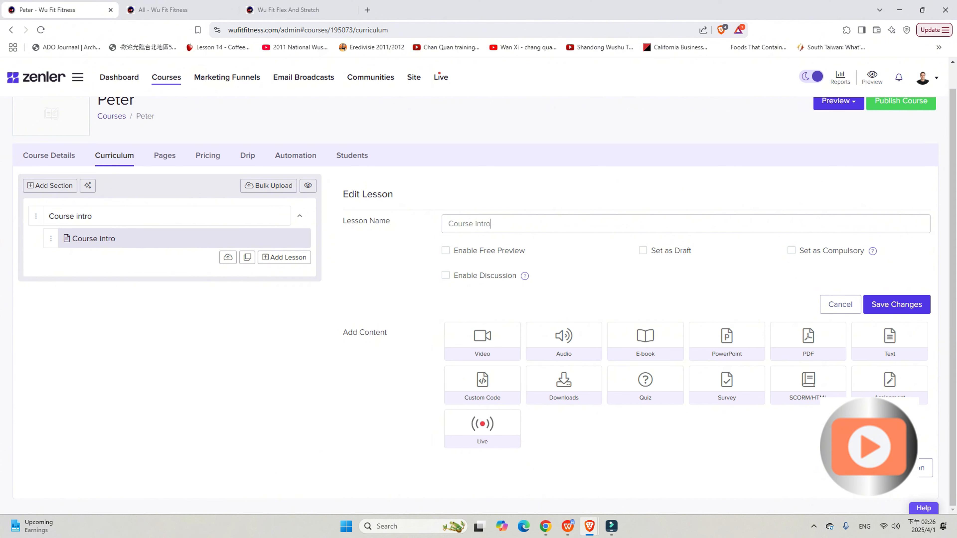
text(ion)
key(Tab)
key(Tab)
Step: Upload the "# biggest mistakes in stretching" video from the "Wu fit flex and fitness new videos raw" folder to the lesson
mouse_move(872, 251)
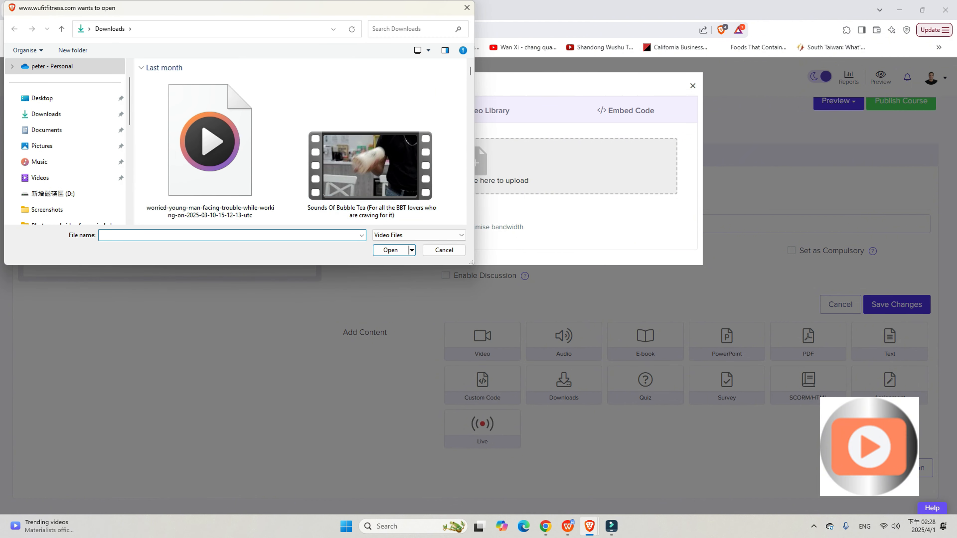
scroll(65, 146, down, 1)
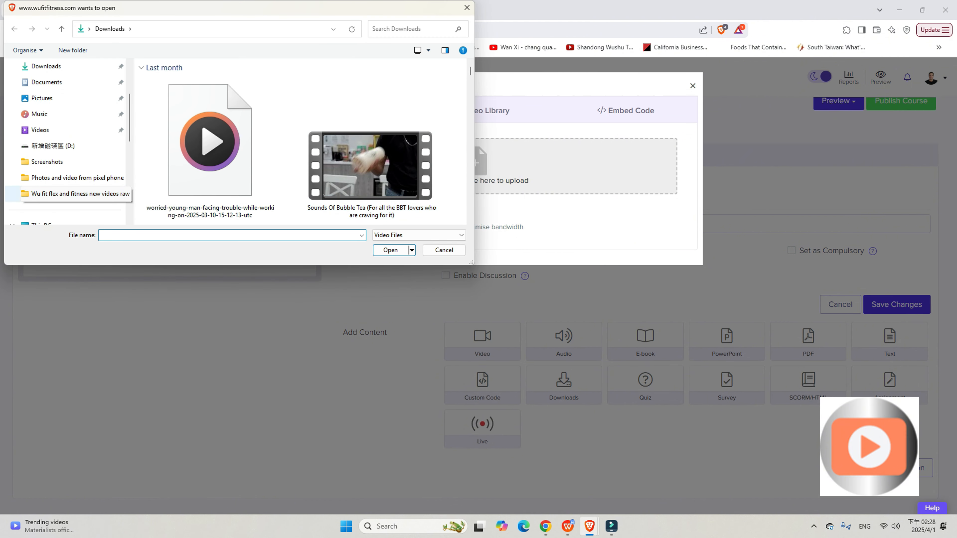
click(72, 194)
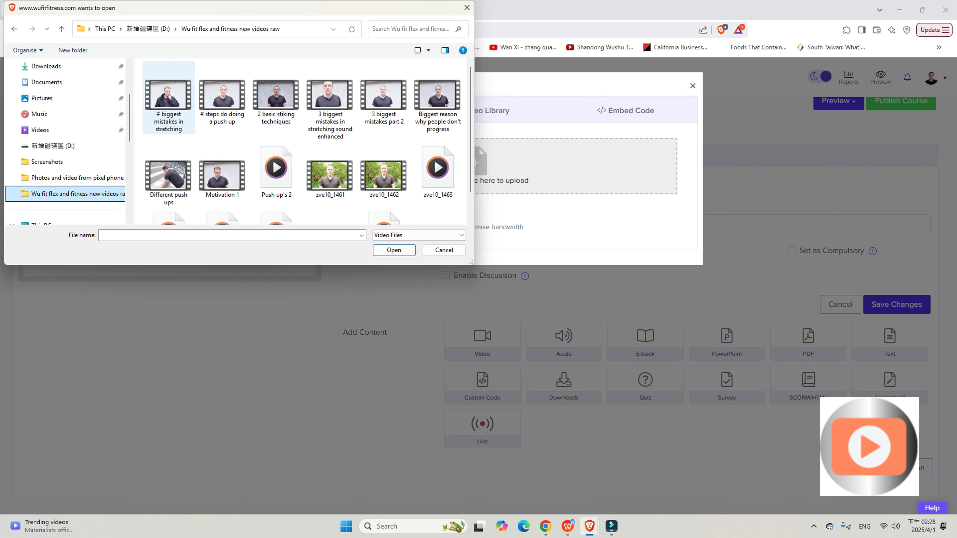
double_click(168, 97)
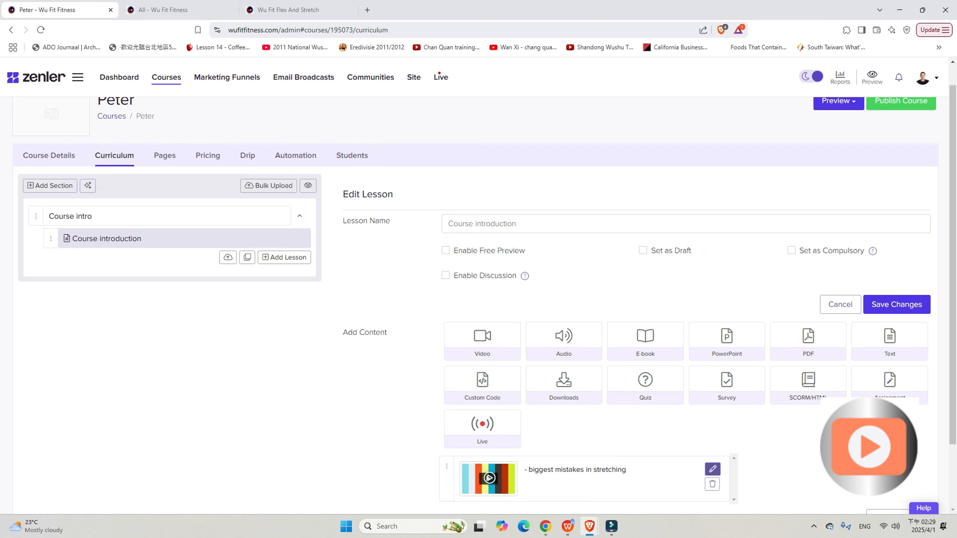
Step: Check the autoplay option of the uploaded video without changing it, and save the Course introduction lesson
click(712, 469)
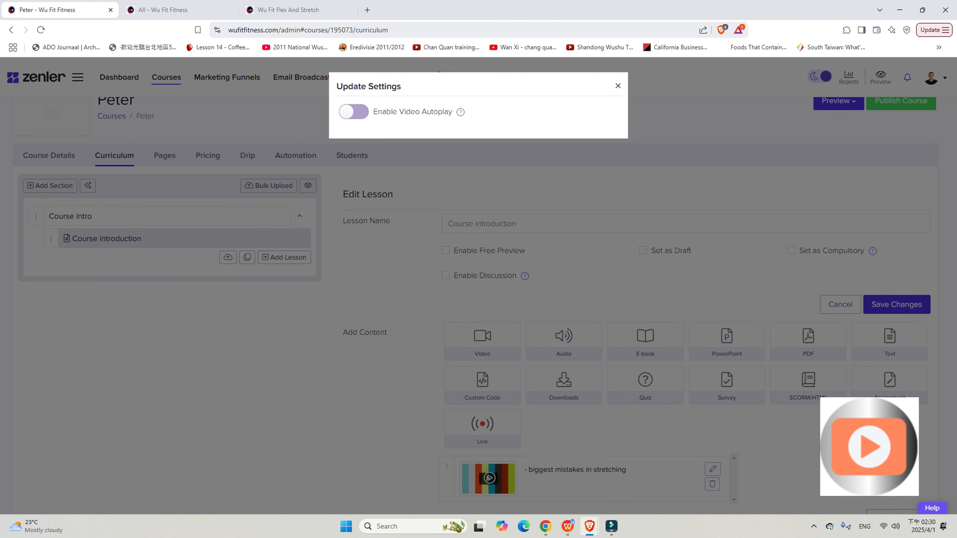
key(Escape)
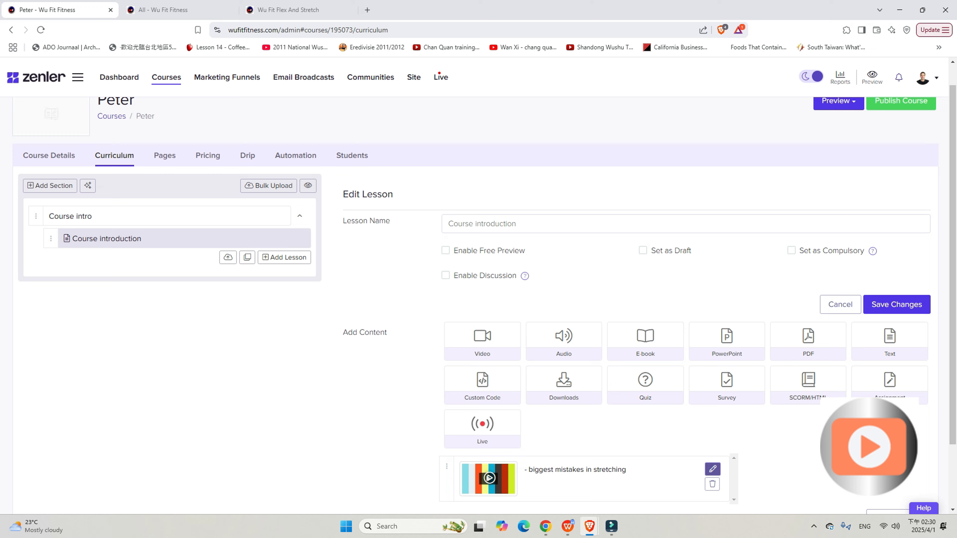
click(711, 469)
key(Escape)
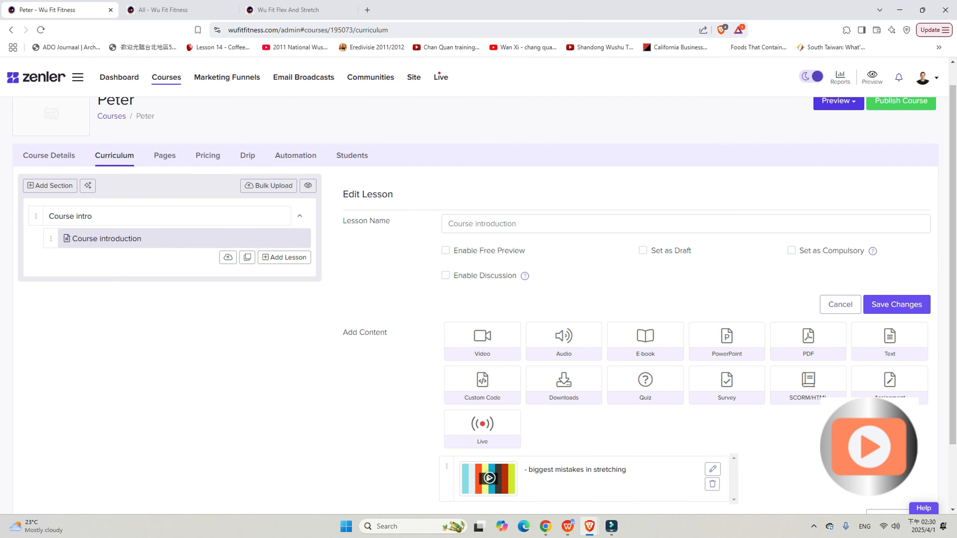
click(895, 304)
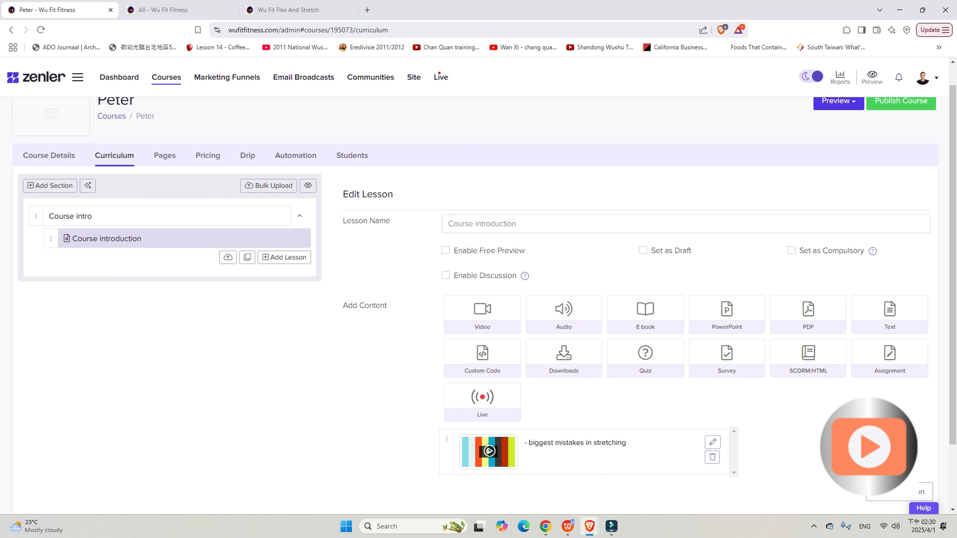
Step: Add a second curriculum section named "Basics" and save it
click(50, 186)
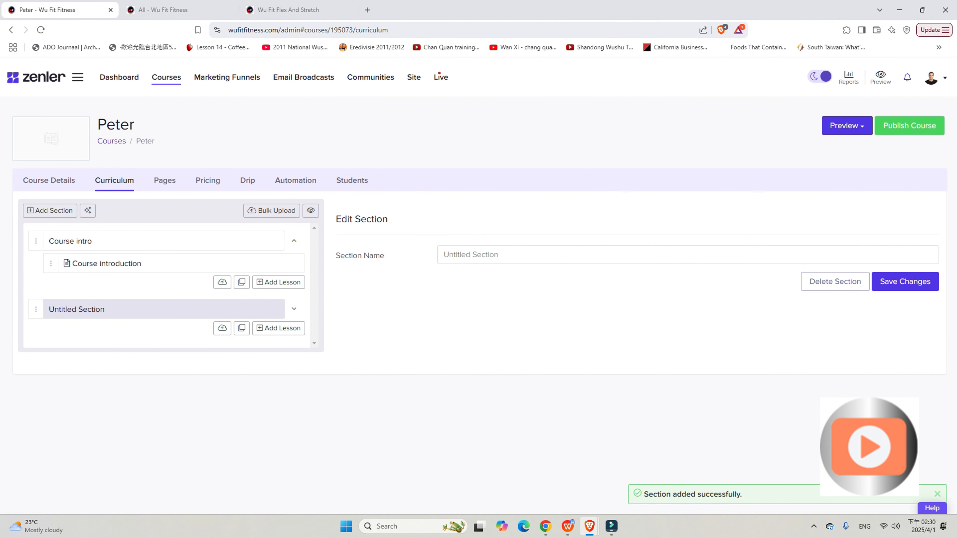
key(ctrl+a)
key(BackSpace)
text(Bas)
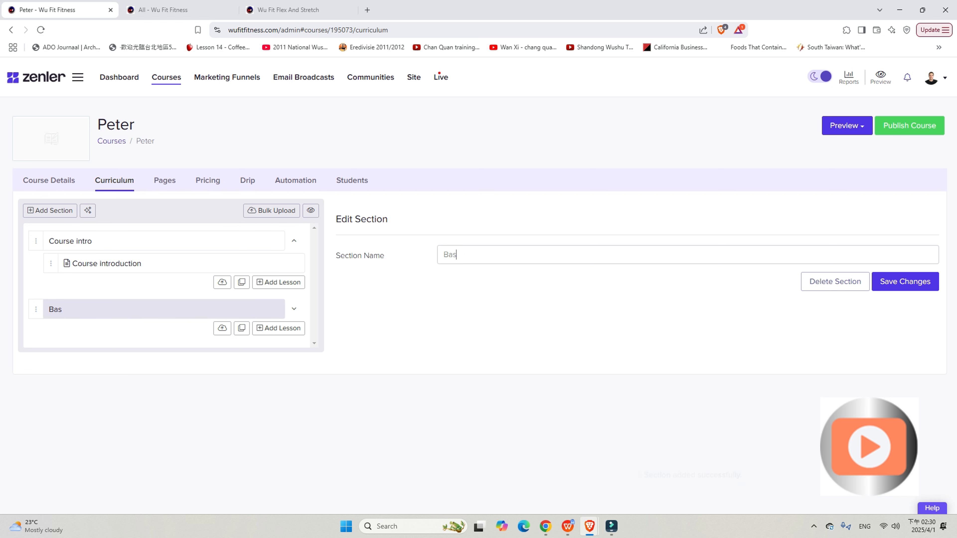
text(ics)
key(Return)
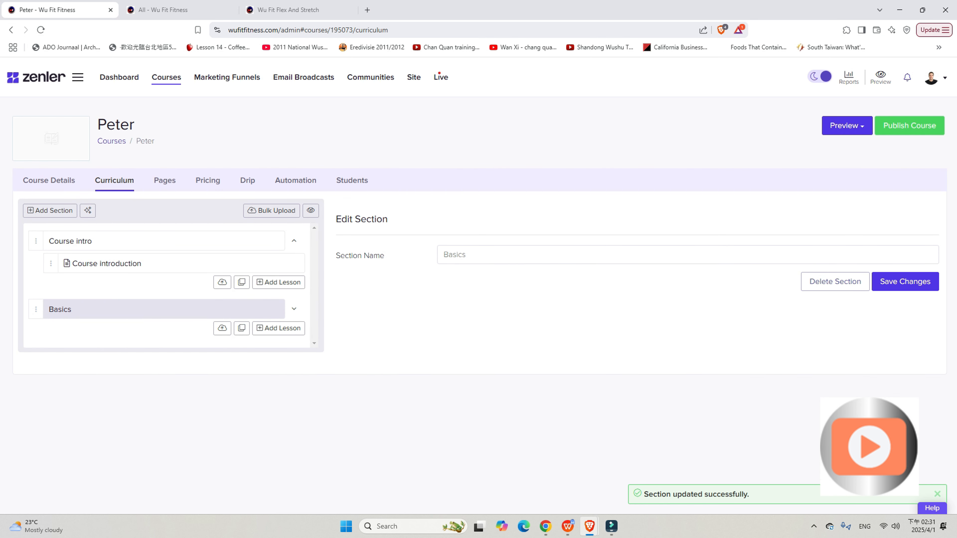
key(Return)
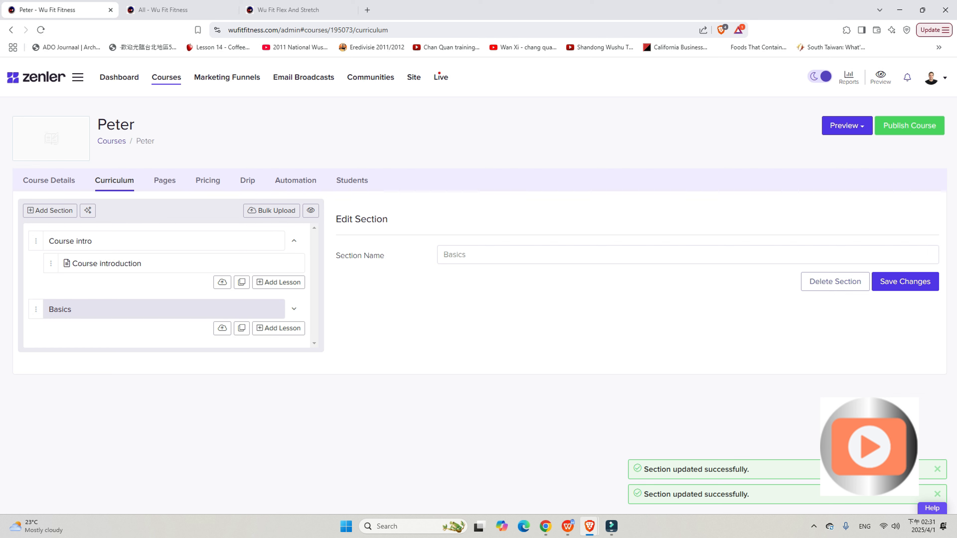
Step: Preview the course curriculum as a student, resaving the Basics section and reloading the preview before returning to the course setup
click(847, 126)
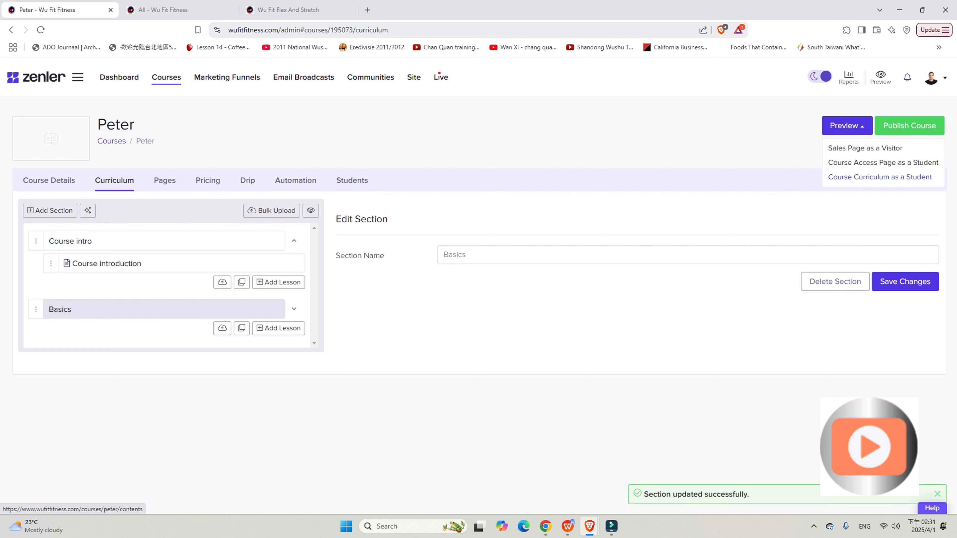
click(879, 177)
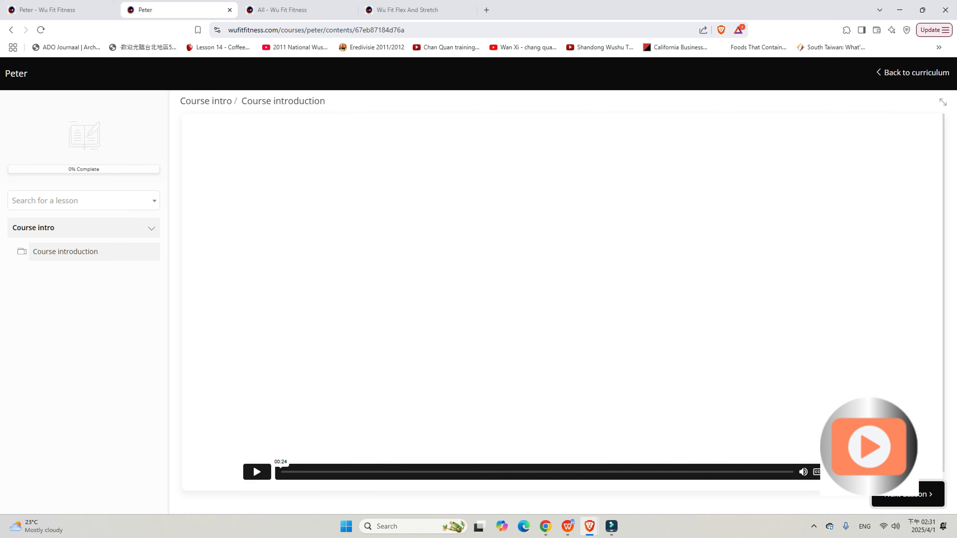
key(ctrl+shift+Tab)
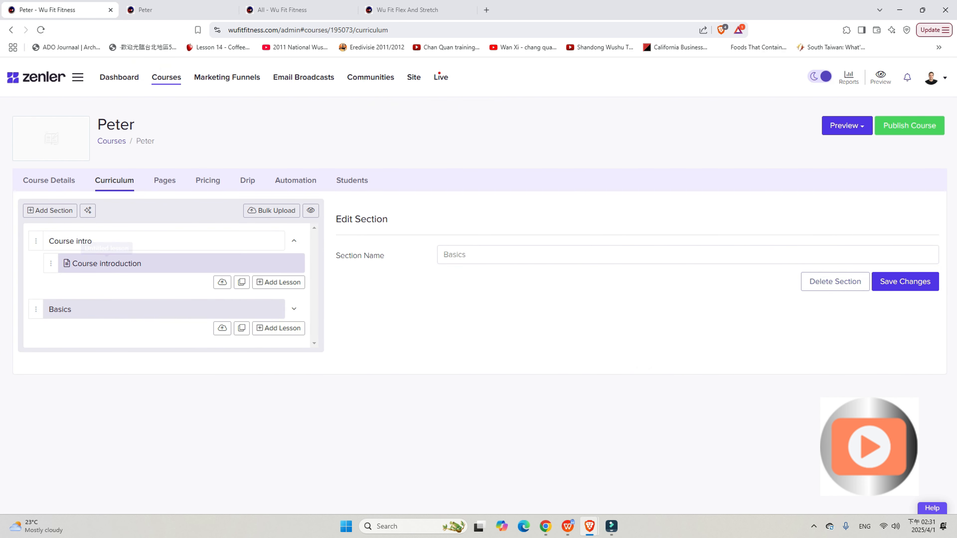
click(904, 281)
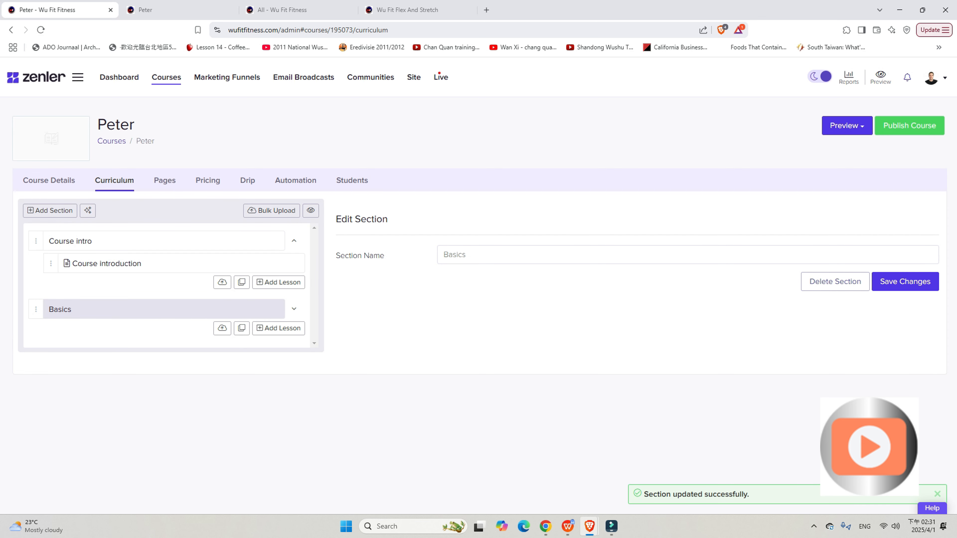
key(ctrl+Tab)
key(F5)
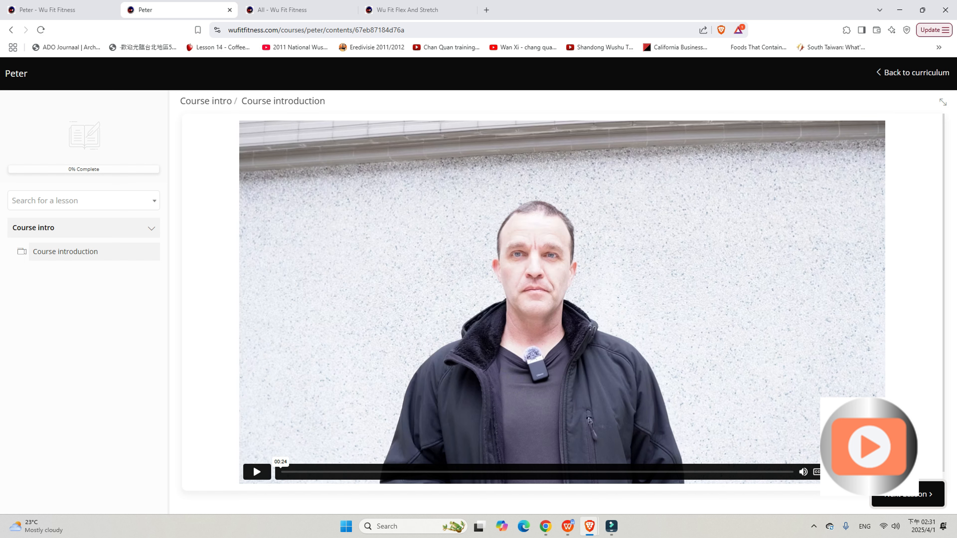
click(60, 9)
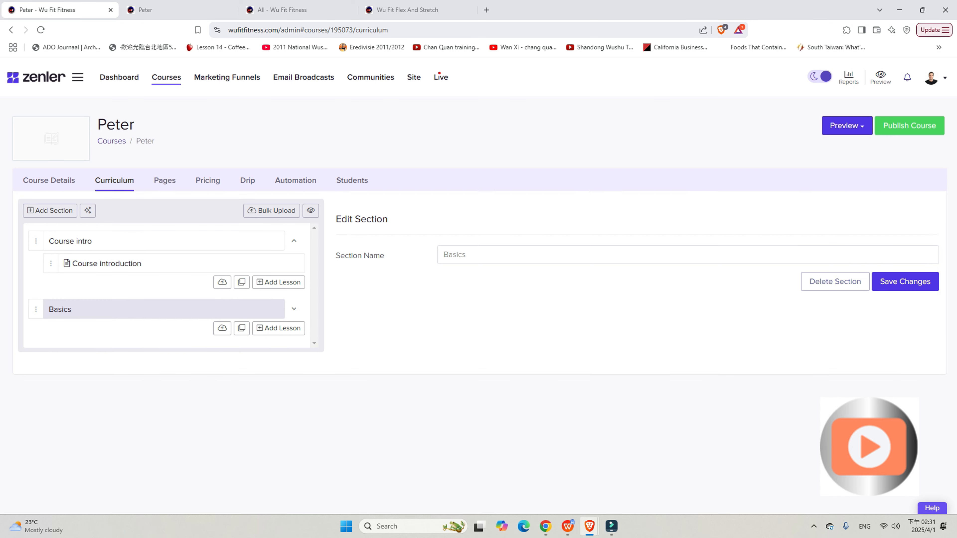
Step: Open the course's sales page in the page editor and review its content from the header down to the course pricing
click(164, 180)
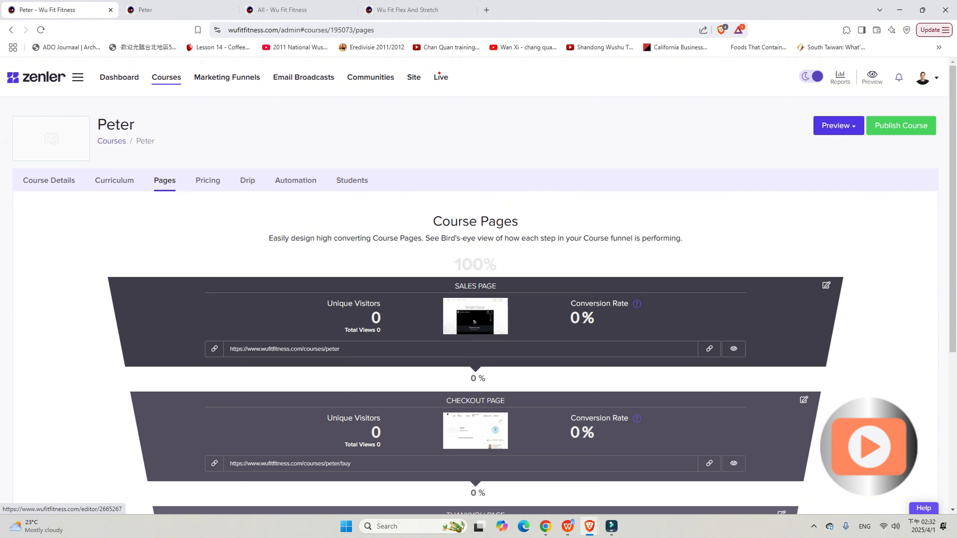
click(474, 321)
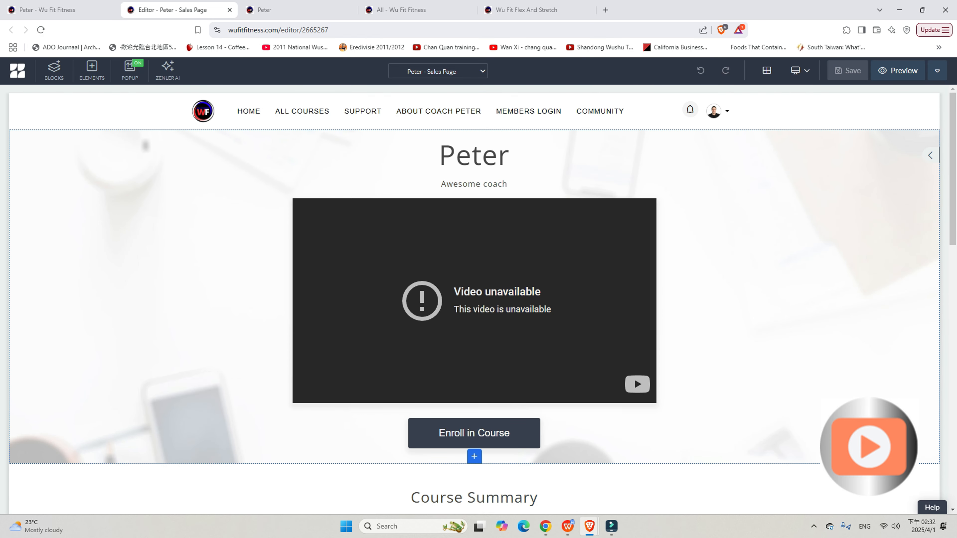
scroll(475, 298, down, 10)
scroll(474, 298, down, 5)
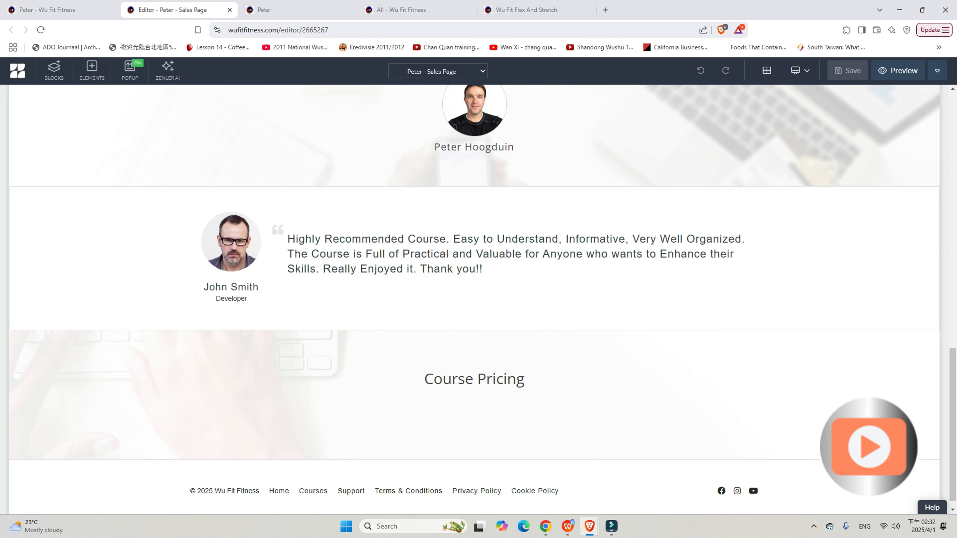
scroll(474, 298, up, 15)
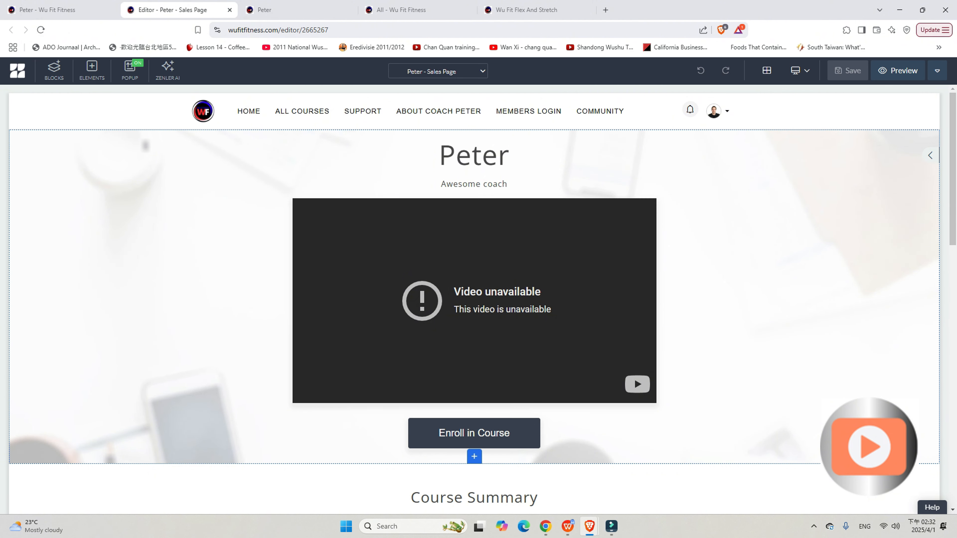
scroll(475, 297, down, 10)
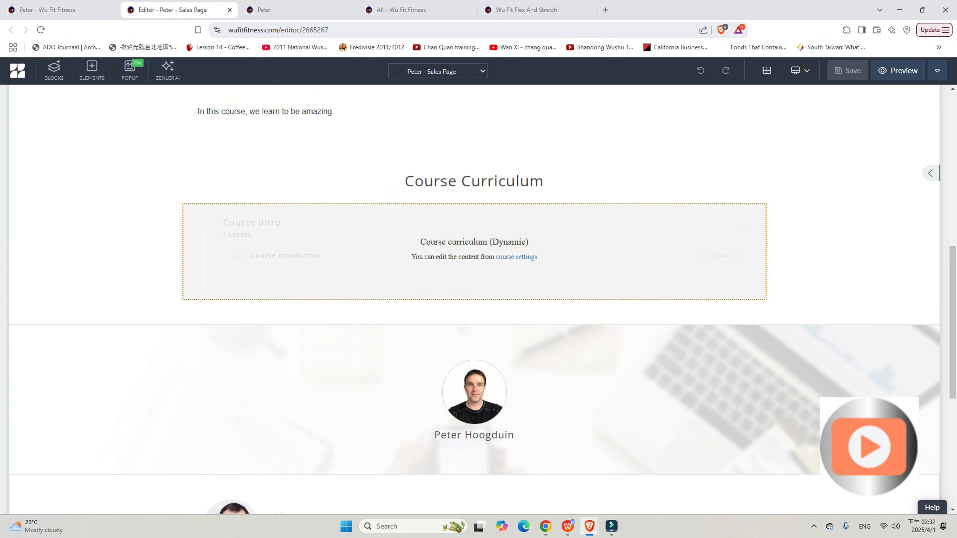
scroll(474, 297, up, 12)
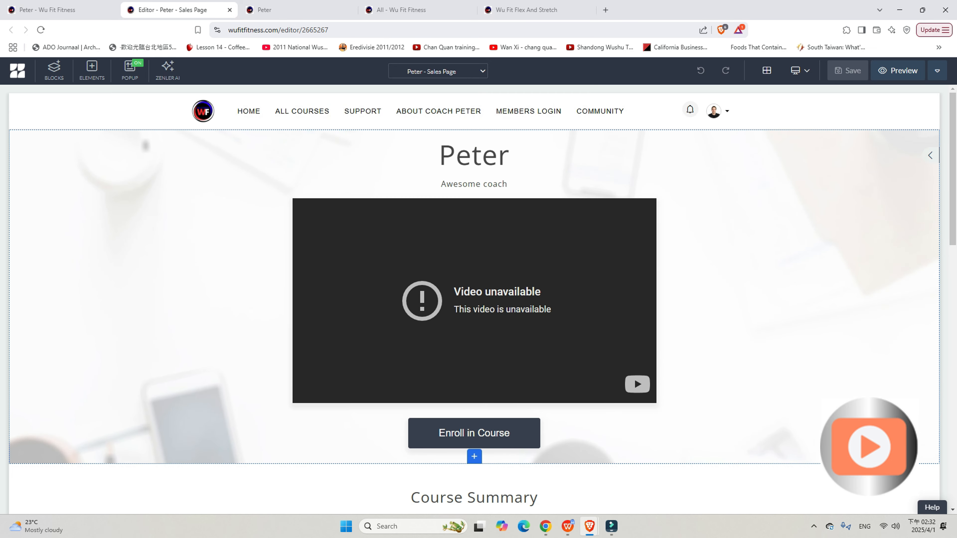
Step: Return to the course pages overview, look through the funnel pages, and open the Course Access Page for editing
click(60, 9)
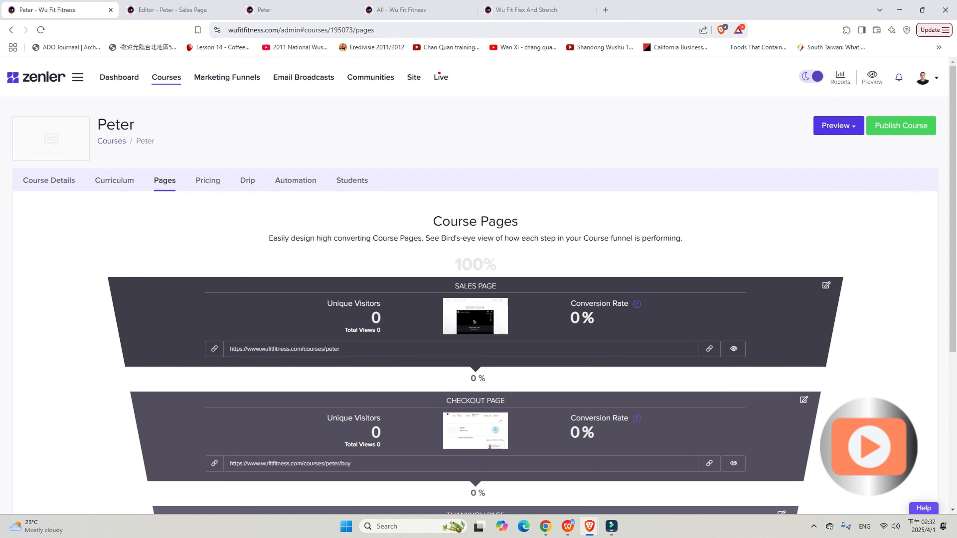
scroll(475, 301, down, 3)
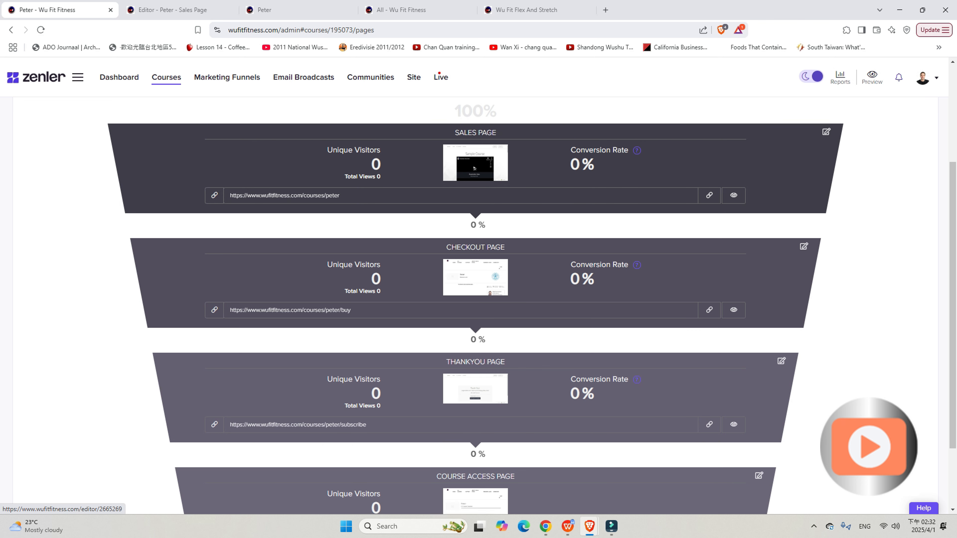
scroll(475, 302, down, 2)
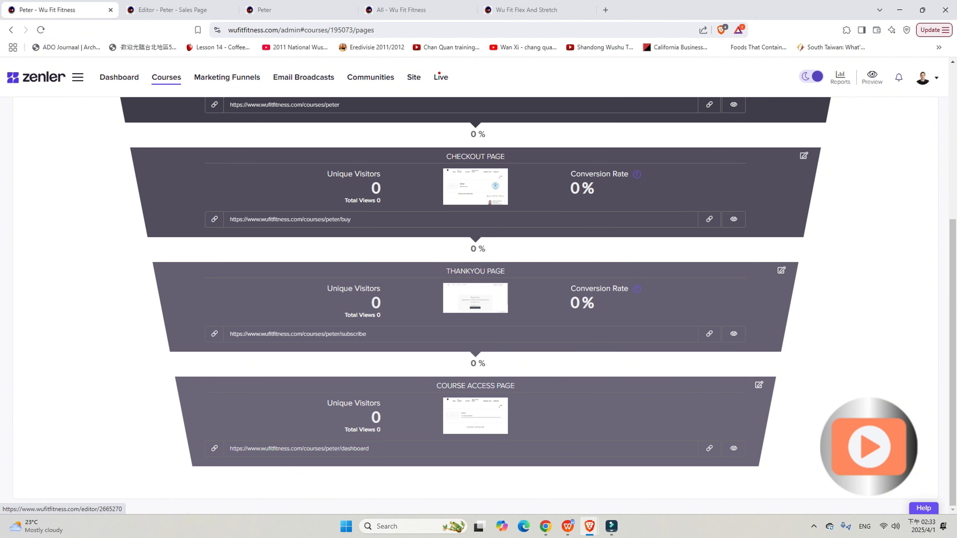
click(759, 384)
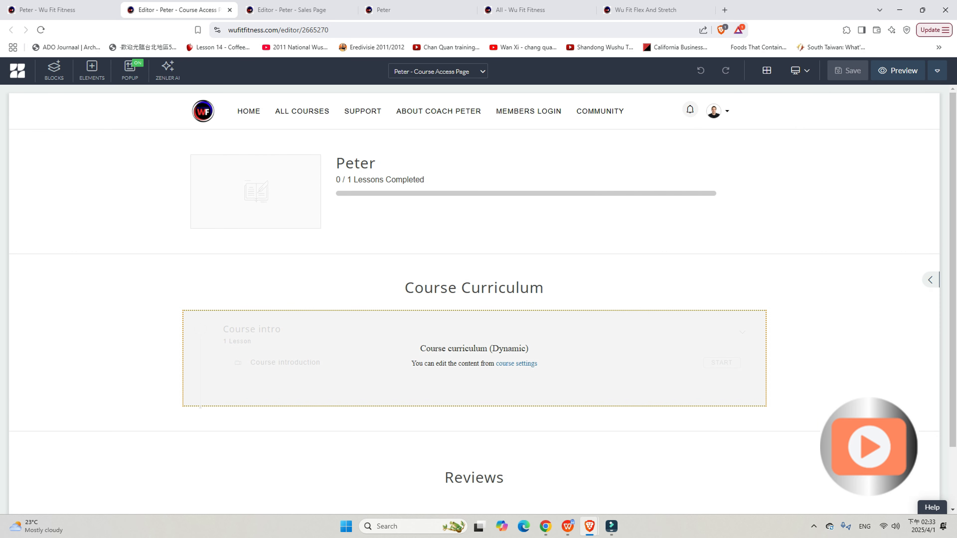
Step: Recolor the curriculum block's section titles red and then black, then start saving the Course Access Page and cancel its SEO settings
click(474, 358)
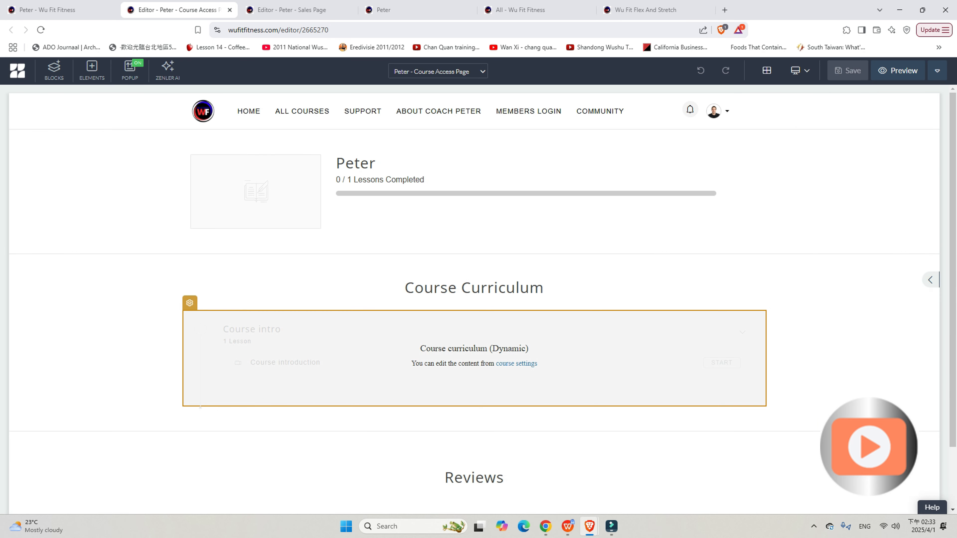
click(190, 302)
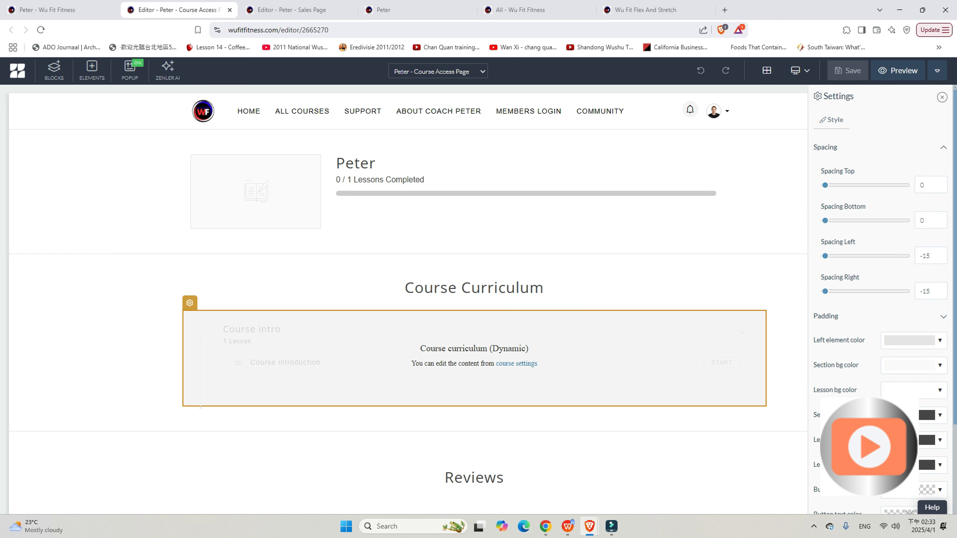
scroll(882, 301, down, 1)
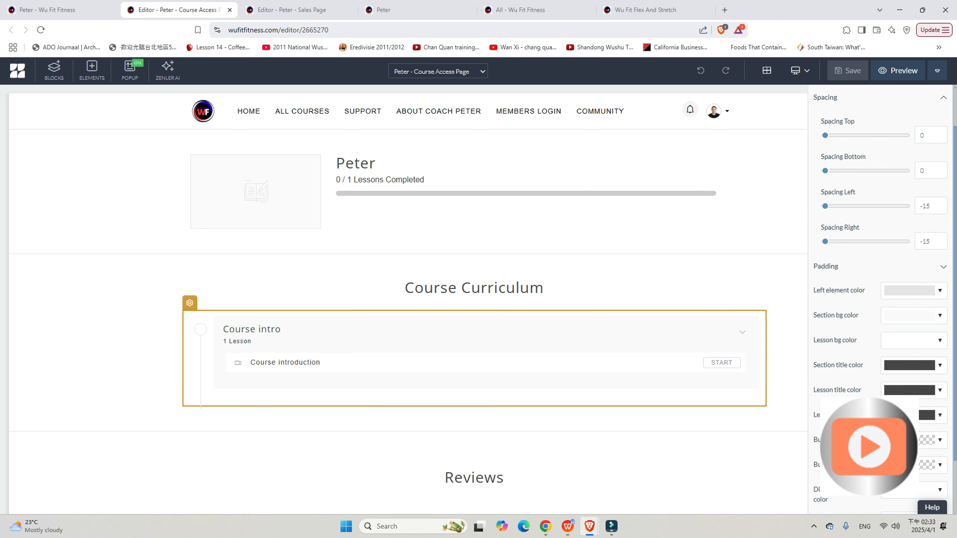
click(913, 365)
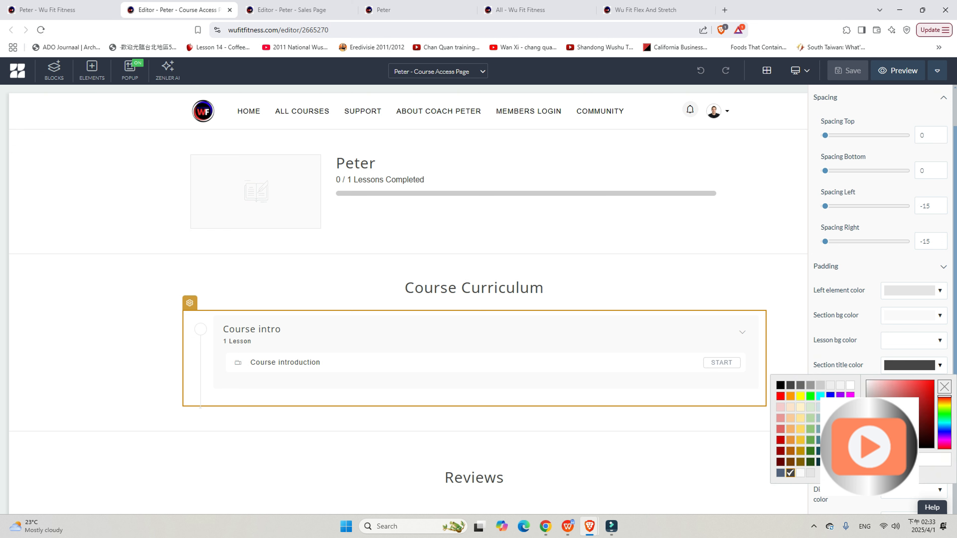
click(780, 396)
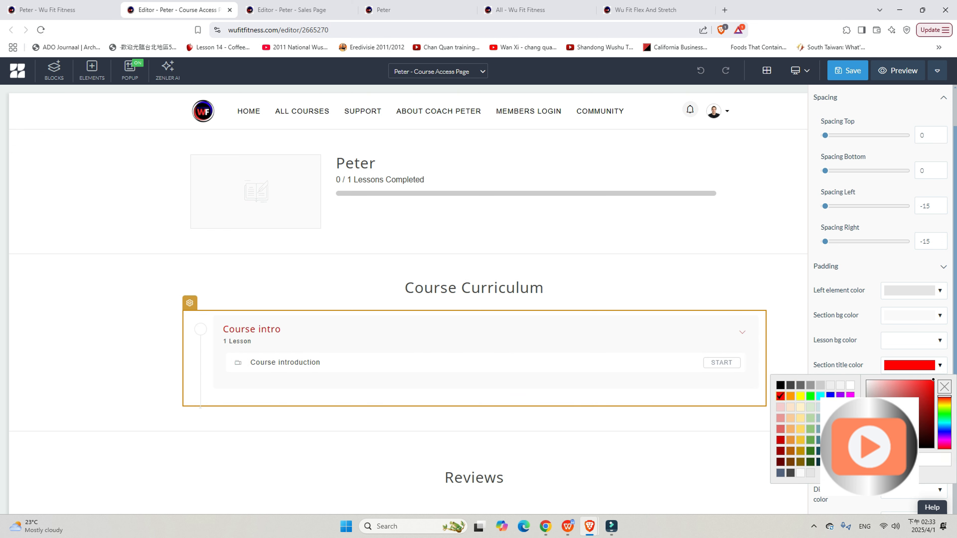
click(779, 384)
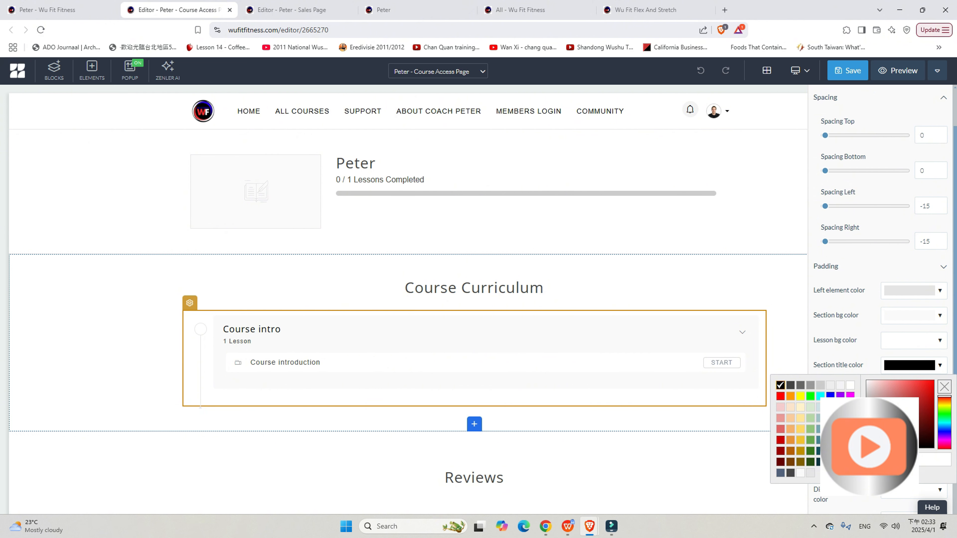
click(787, 339)
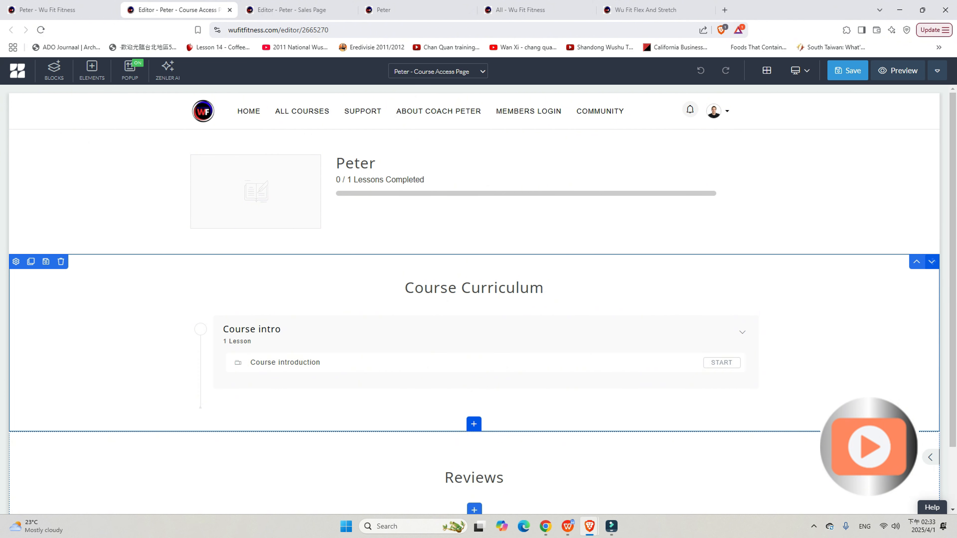
scroll(474, 301, down, 2)
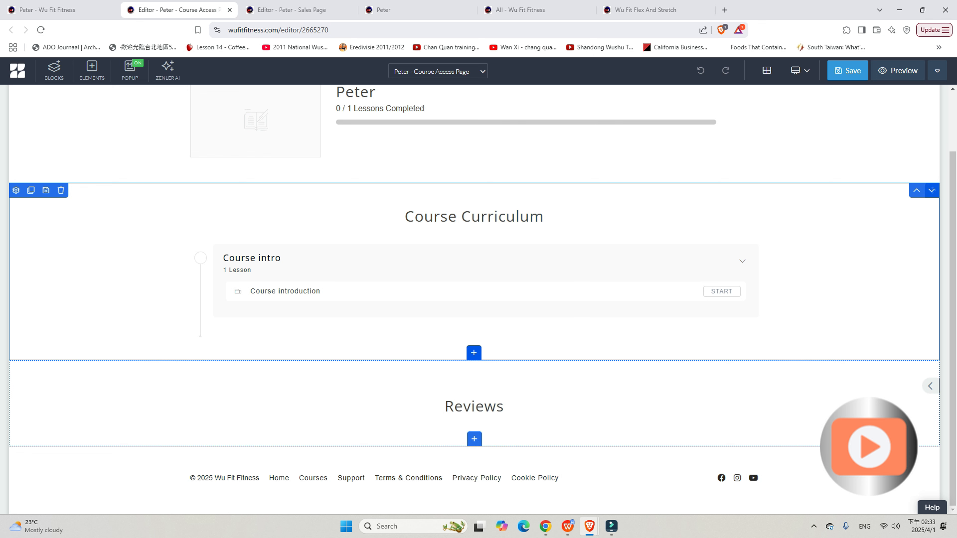
click(848, 71)
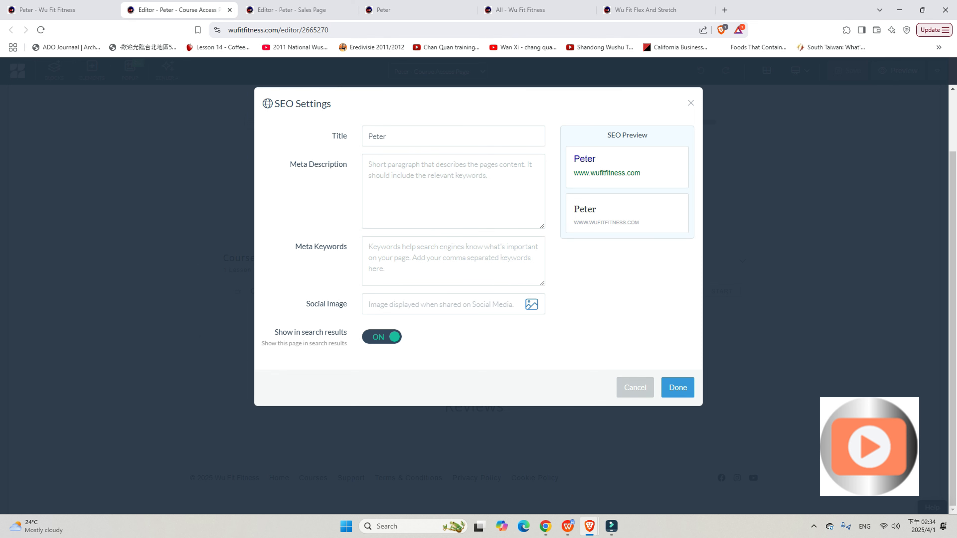
click(634, 388)
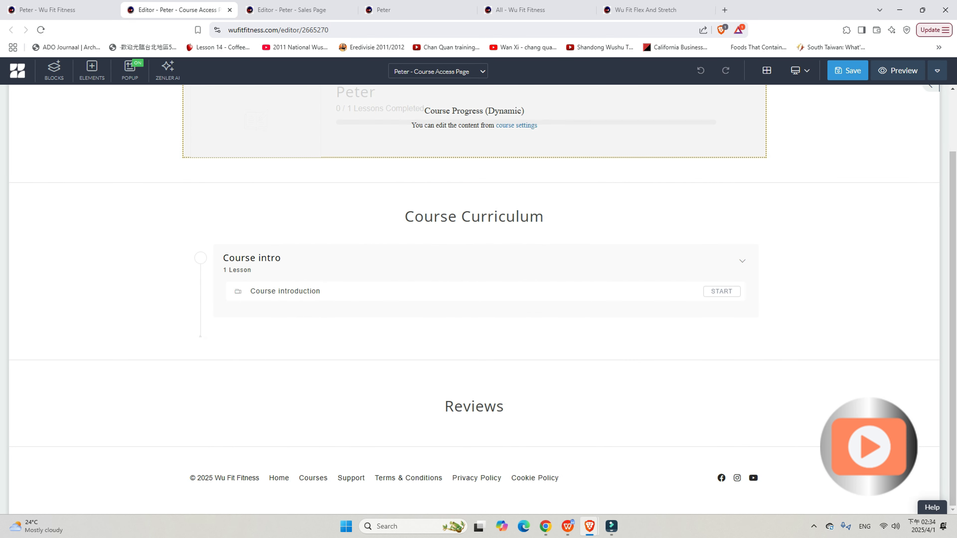
Step: Return to the course setup and start a new pricing plan of the One Time Purchase type
click(59, 10)
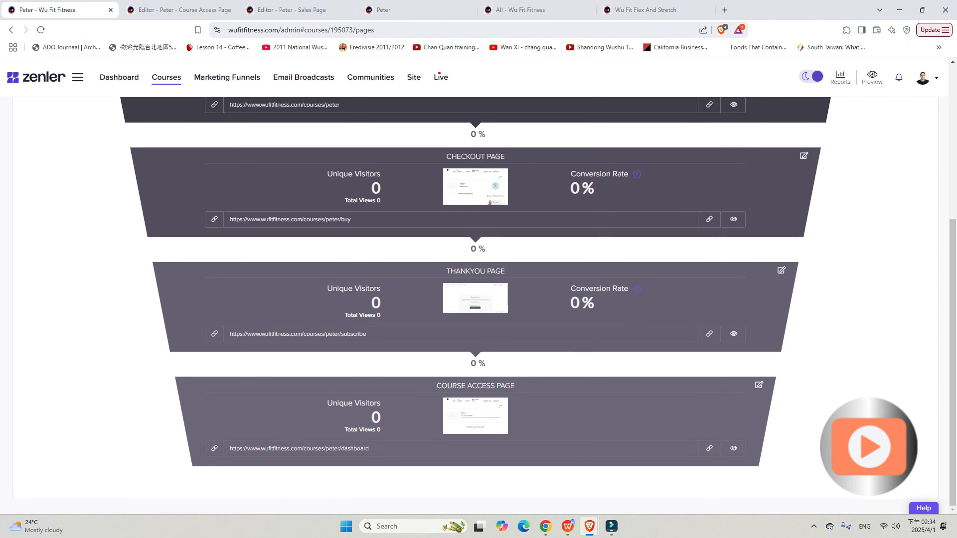
scroll(474, 305, up, 6)
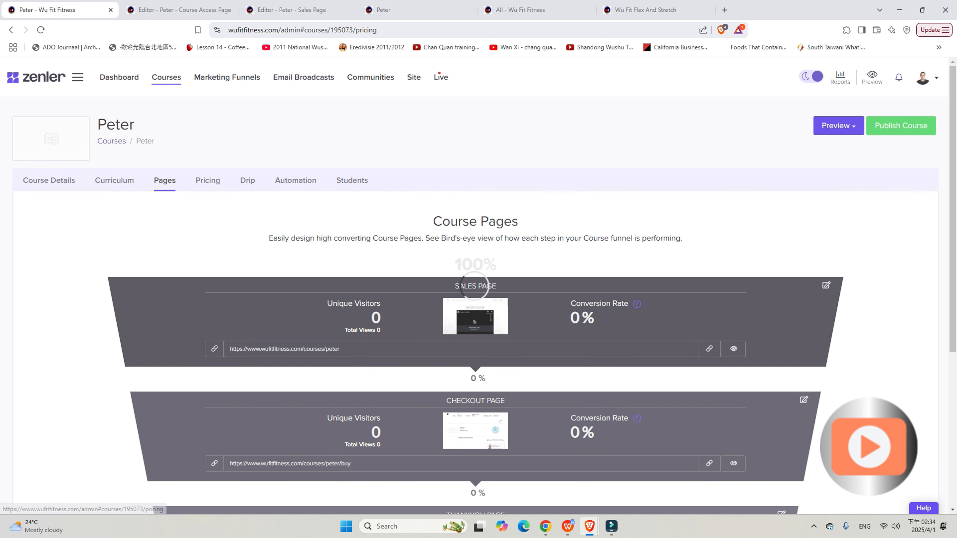
click(208, 180)
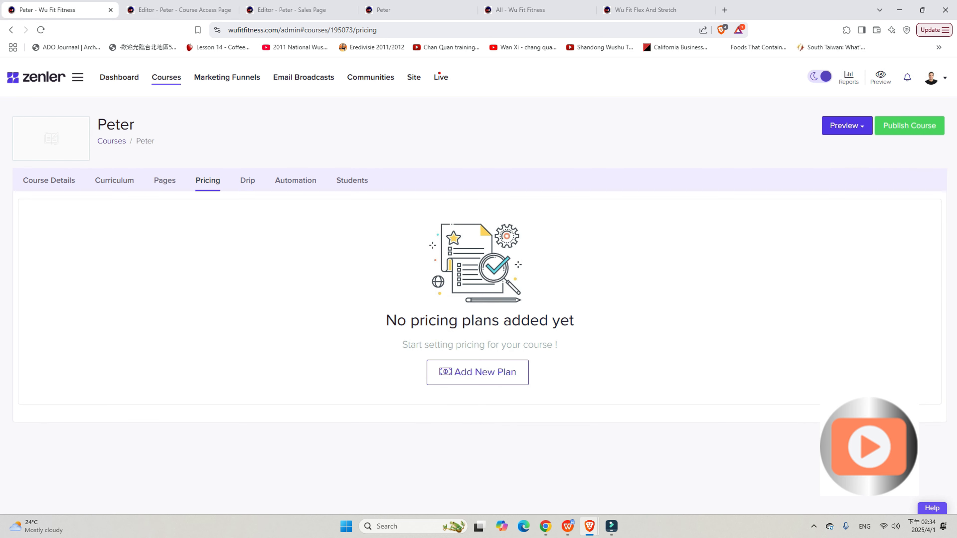
click(477, 372)
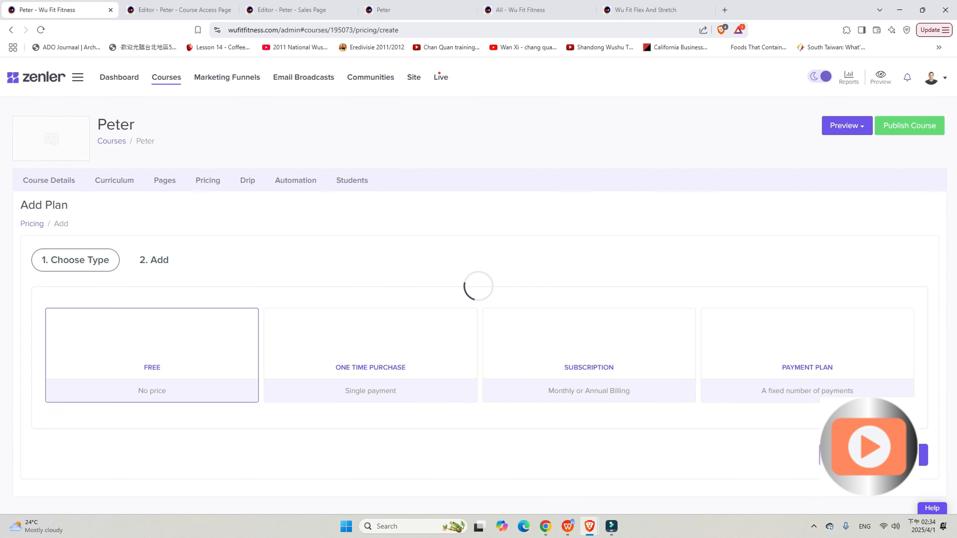
scroll(478, 282, down, 4)
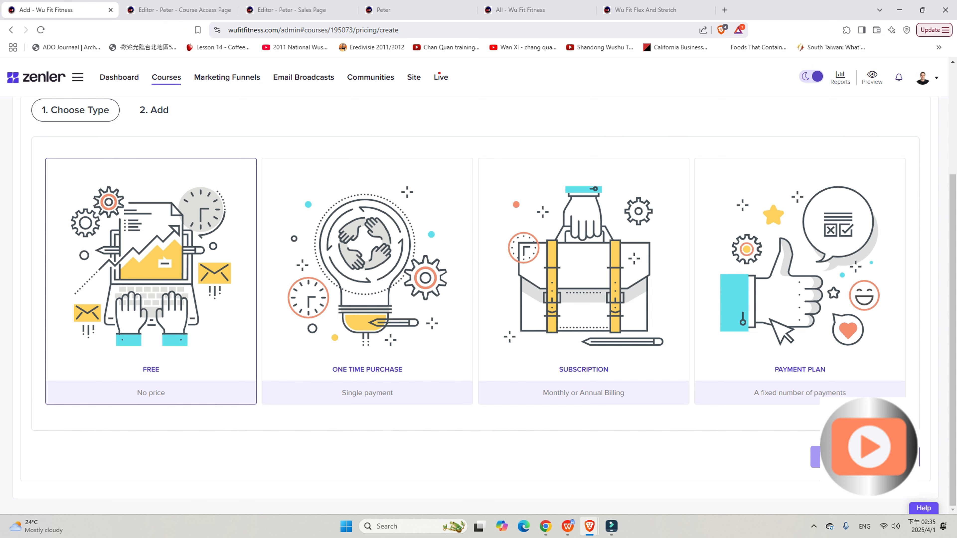
click(367, 281)
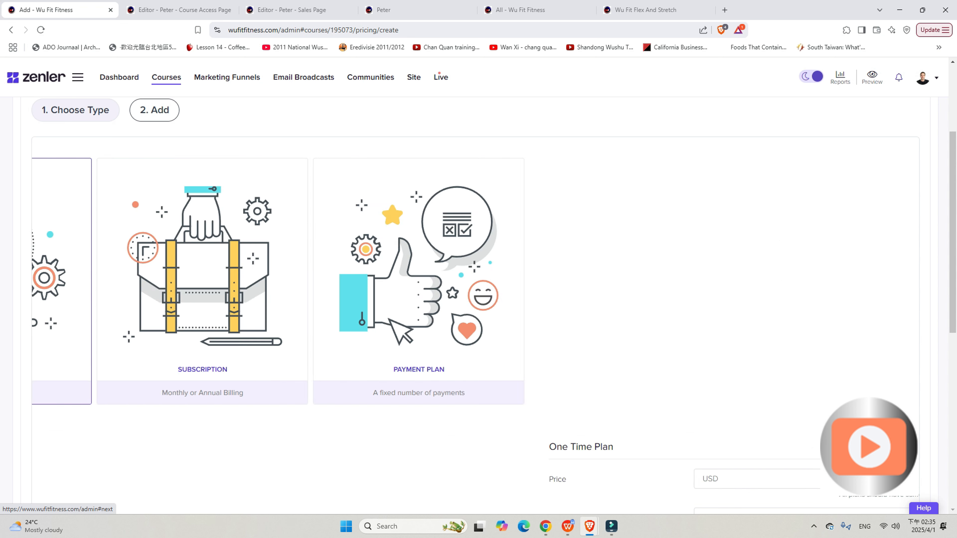
Step: Set the one-time plan's price to 99 USD
click(340, 185)
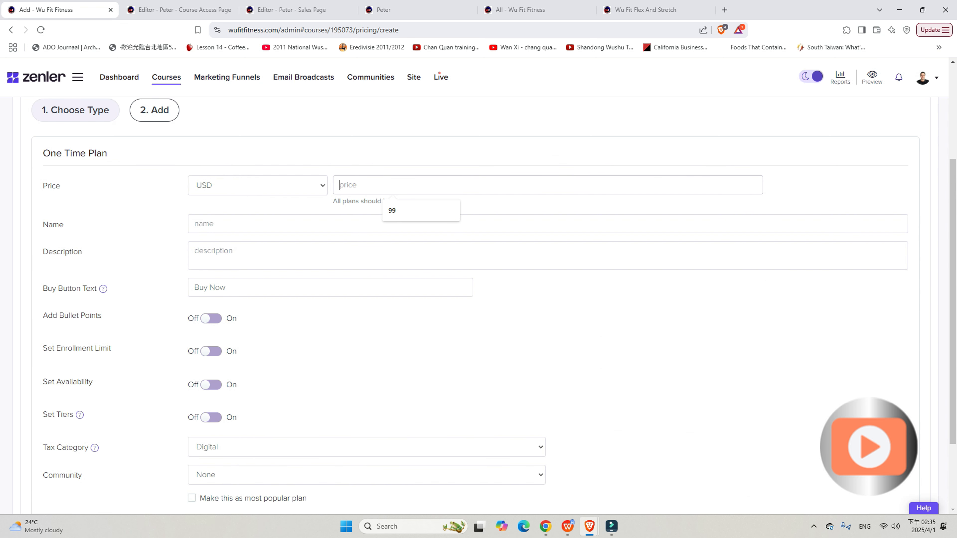
key(Down)
key(Return)
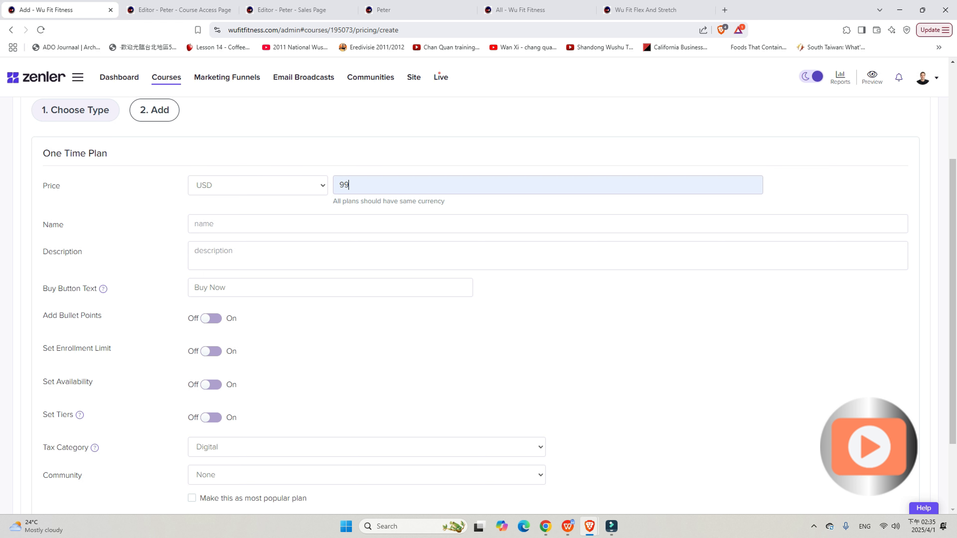
Step: Review the plan's name, buy button text and community options, then try to finish the plan without a name
click(195, 224)
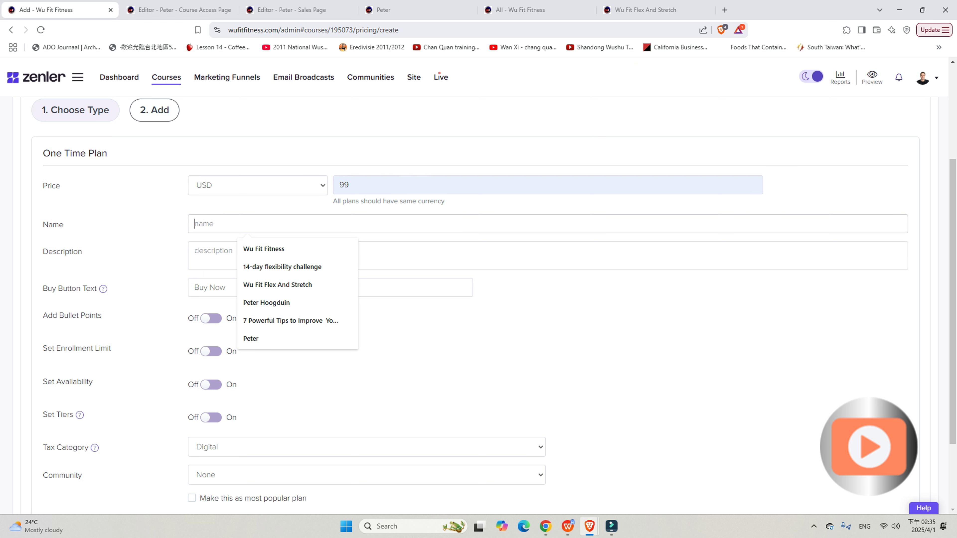
click(225, 287)
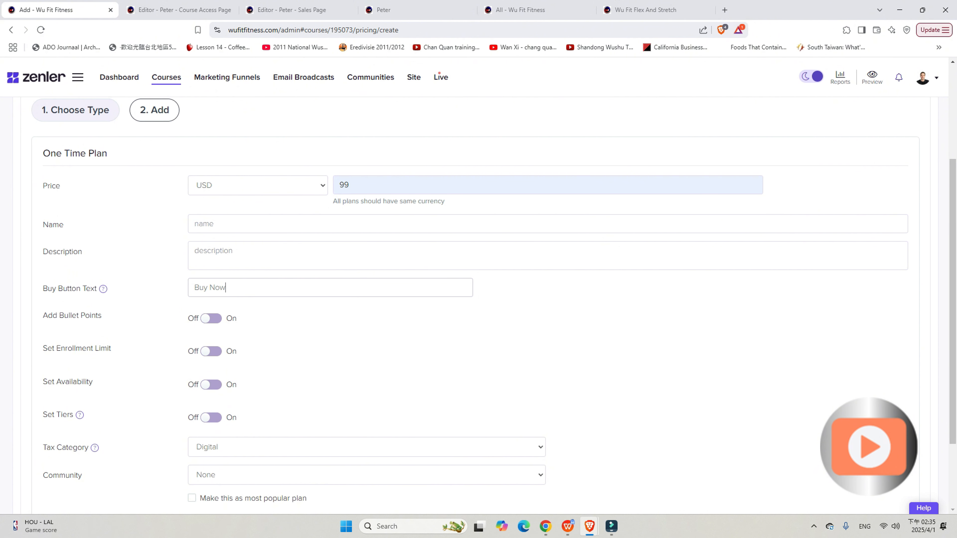
scroll(478, 301, down, 1)
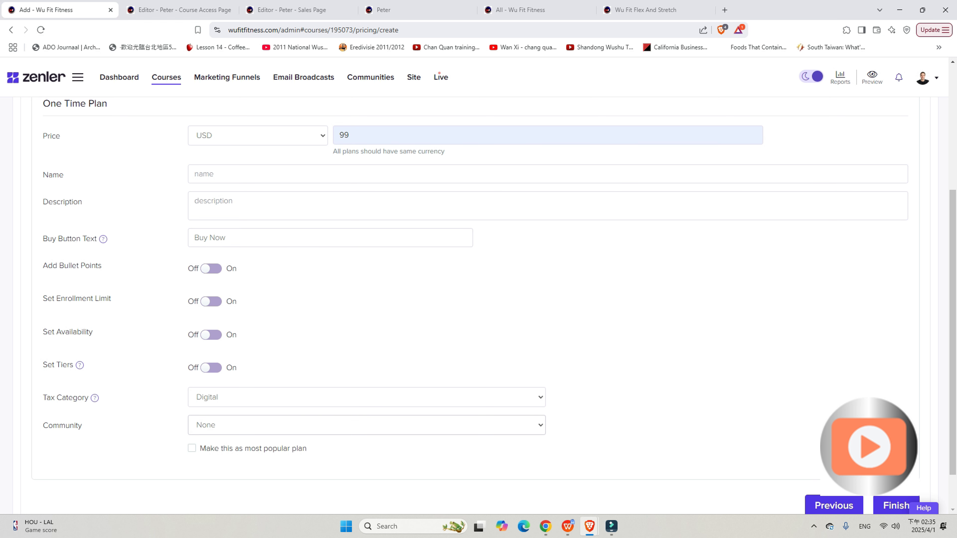
click(355, 422)
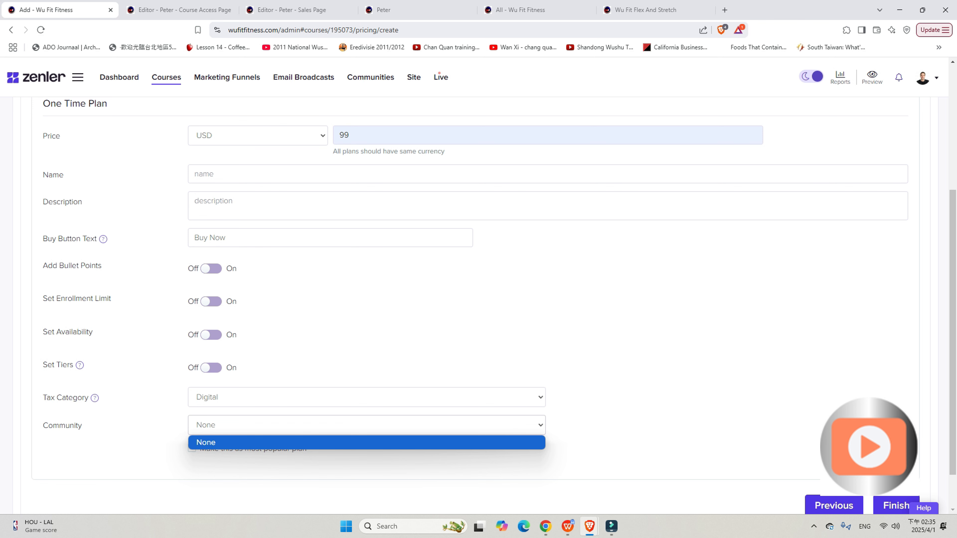
key(Escape)
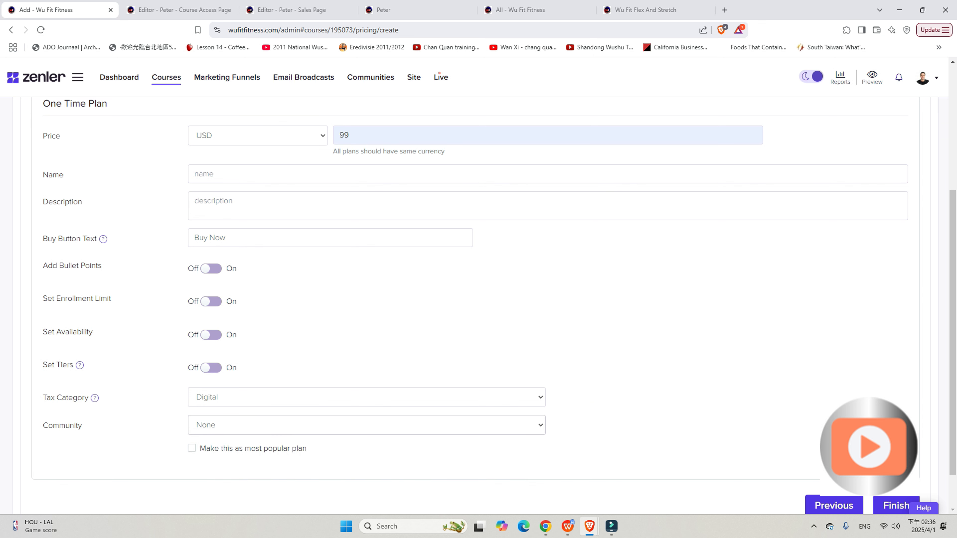
click(893, 505)
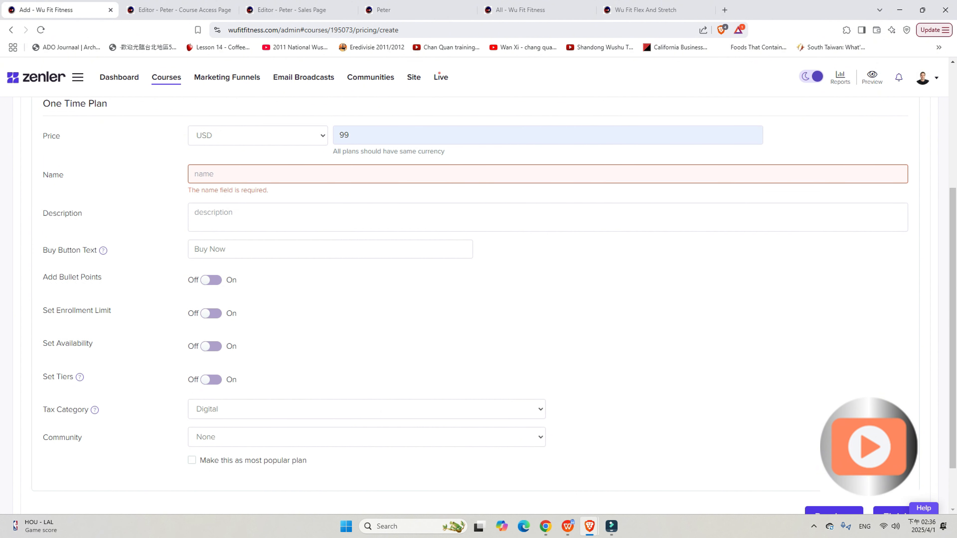
Step: Name the plan "Wu Fit Fitness", finish creating it, and publish the course
click(264, 173)
click(286, 199)
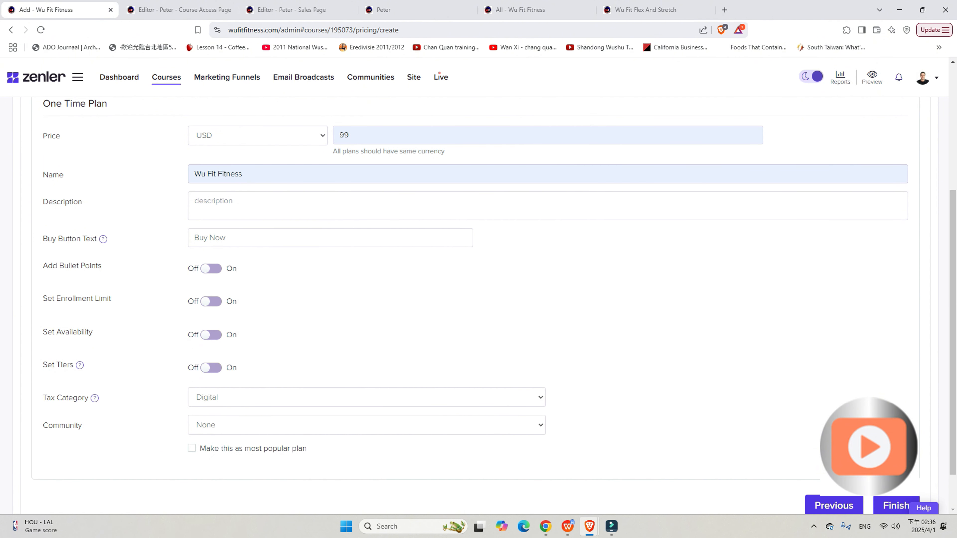
click(892, 505)
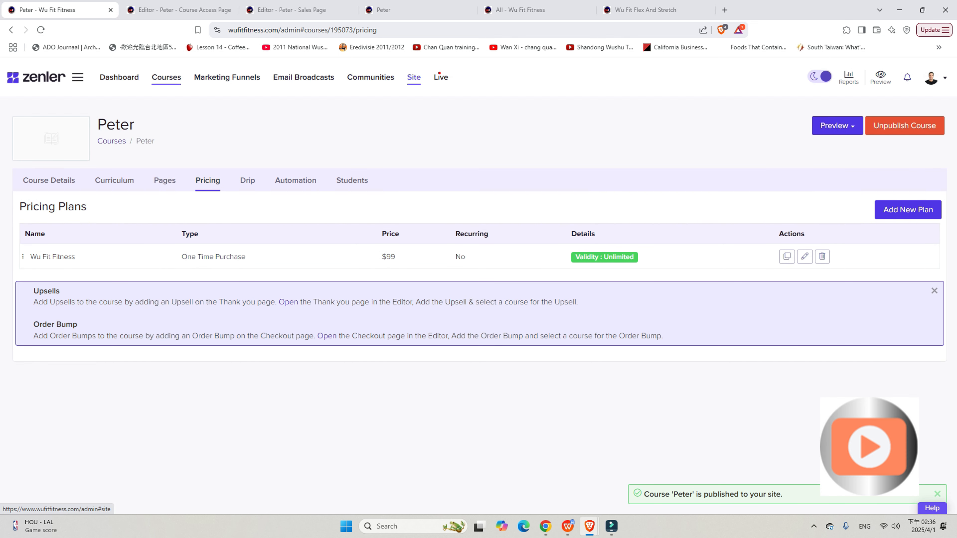
Step: Open the site's list of pages and look through its entries
click(414, 77)
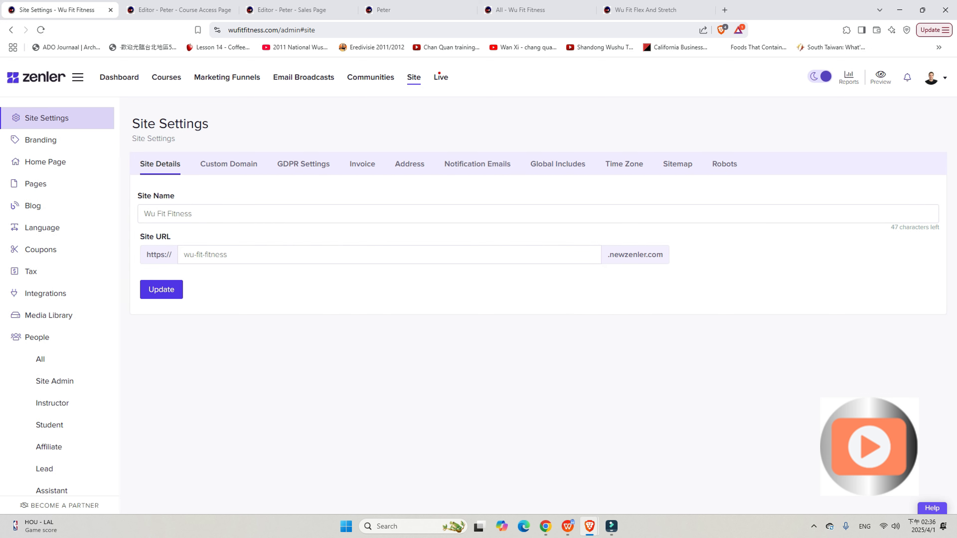
click(36, 183)
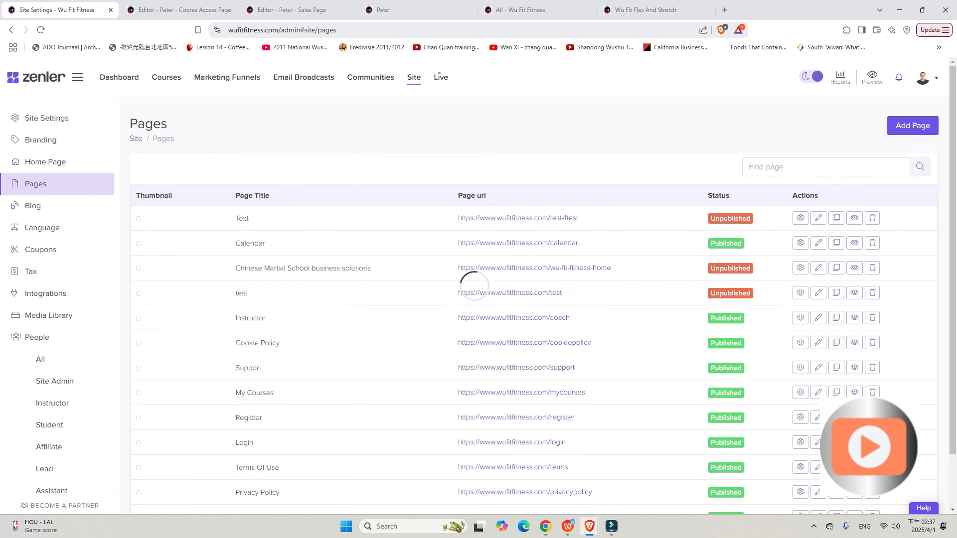
scroll(527, 290, down, 3)
scroll(535, 290, down, 6)
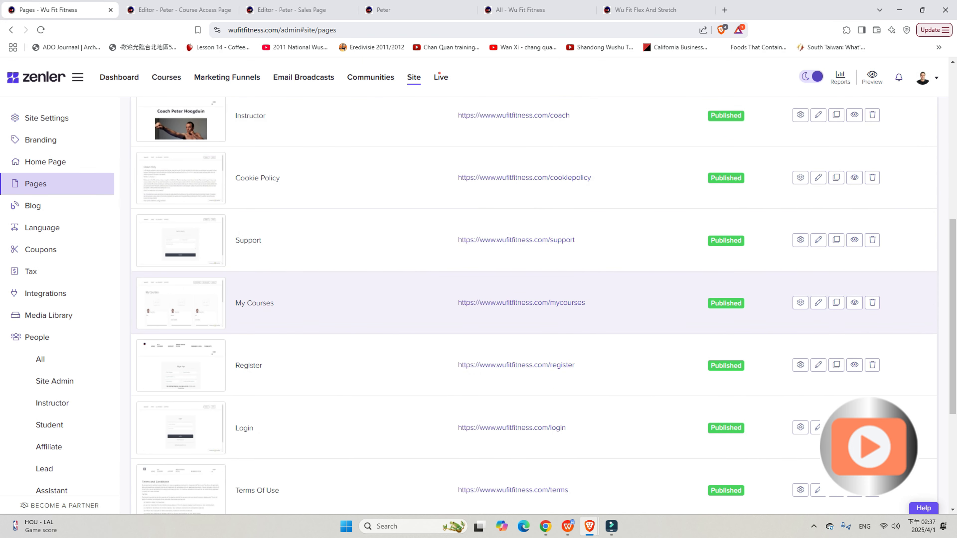
Step: Preview the site's home page down to the All Courses section, then return to the site's page list
click(871, 77)
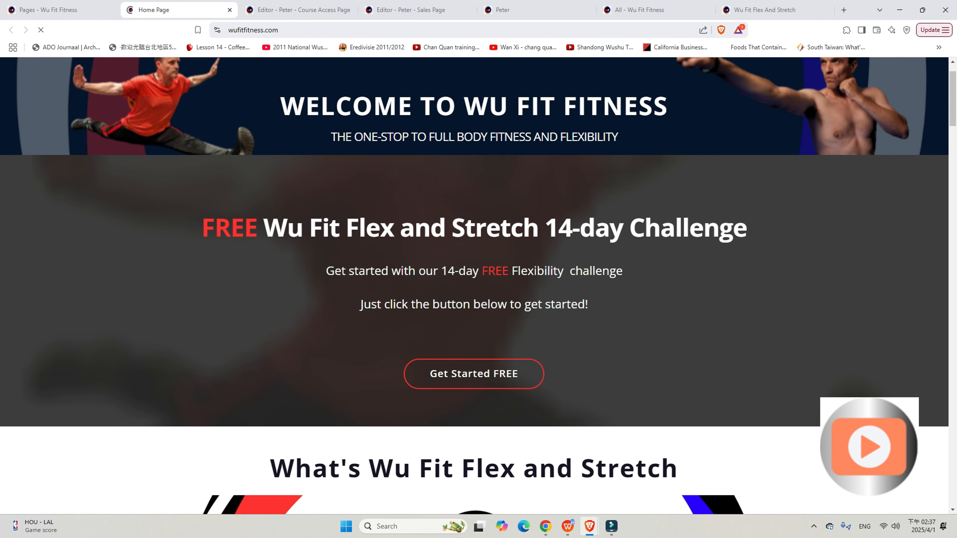
scroll(478, 286, down, 10)
scroll(478, 286, down, 15)
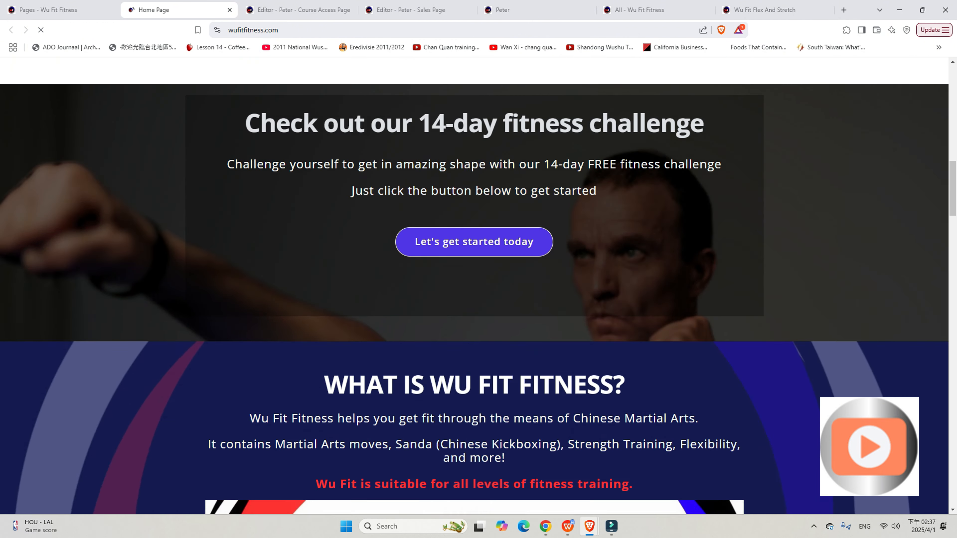
scroll(292, 204, down, 1)
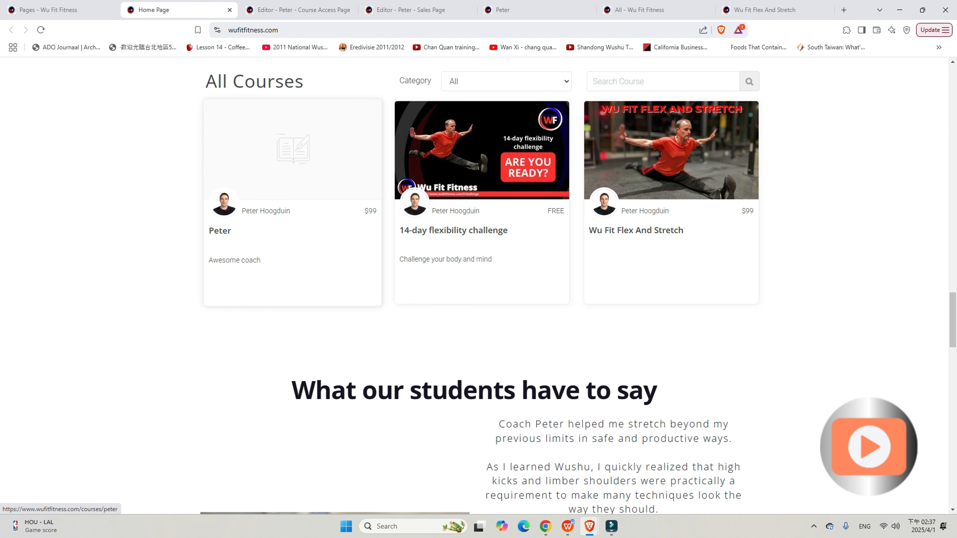
click(48, 10)
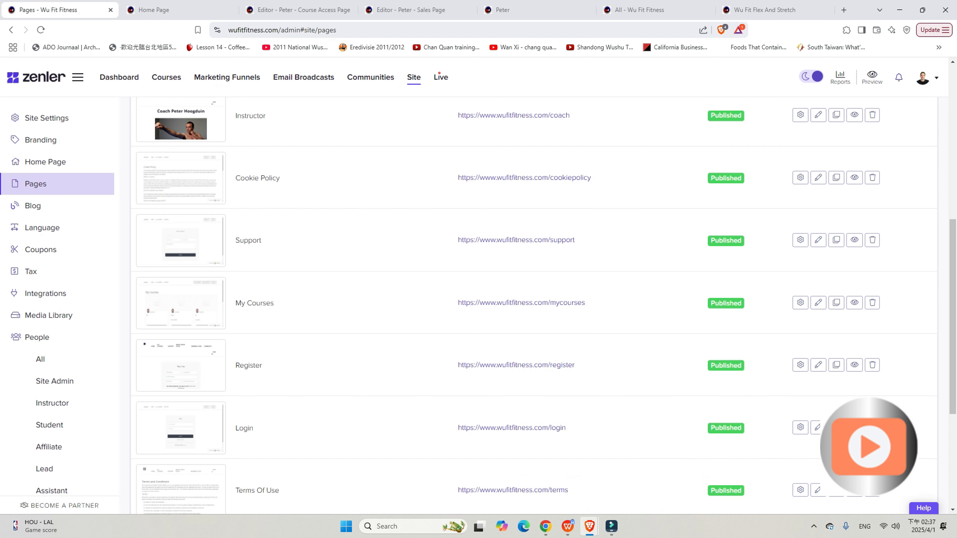
scroll(38, 139, up, 2)
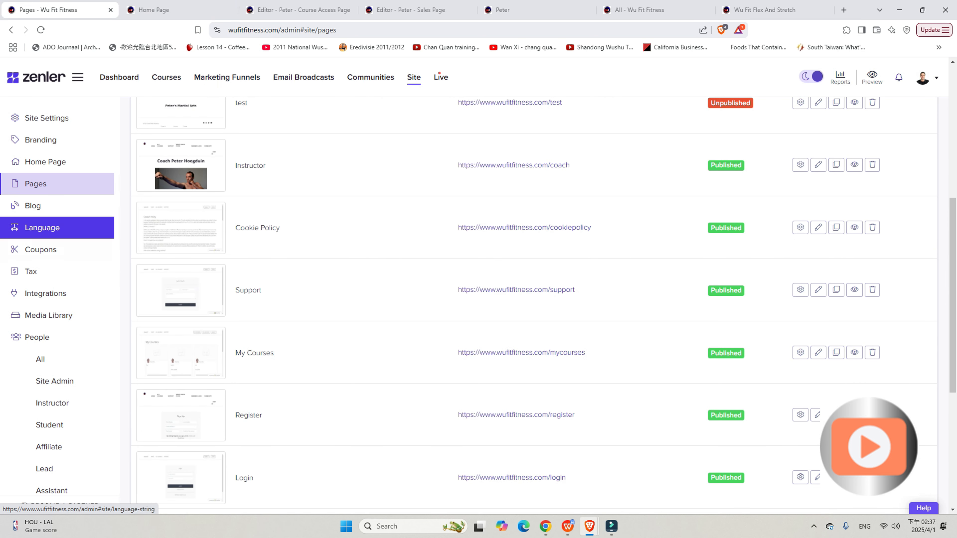
Step: Delete the newly created course from the courses overview, confirming with the phrase "Delete me"
click(167, 77)
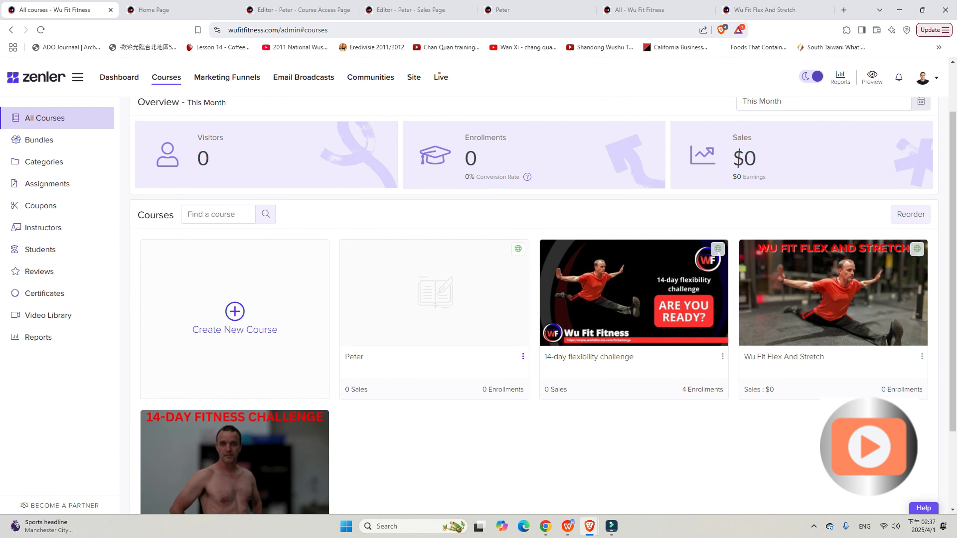
click(523, 356)
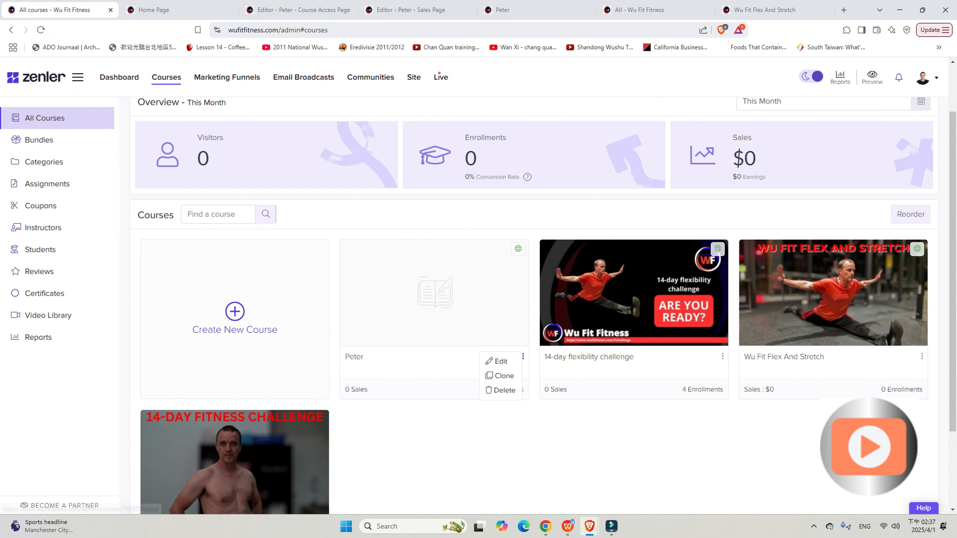
click(501, 390)
click(515, 359)
click(515, 358)
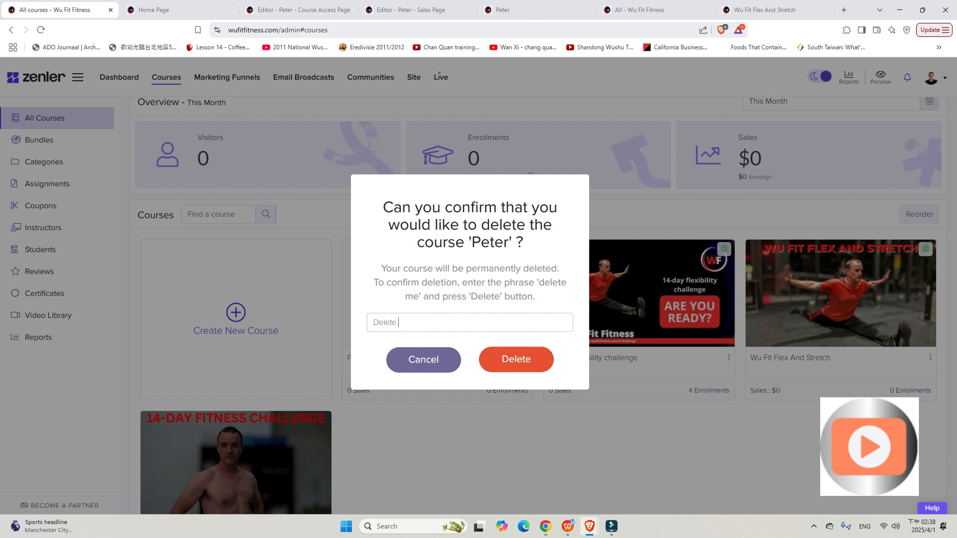
text(me)
key(Return)
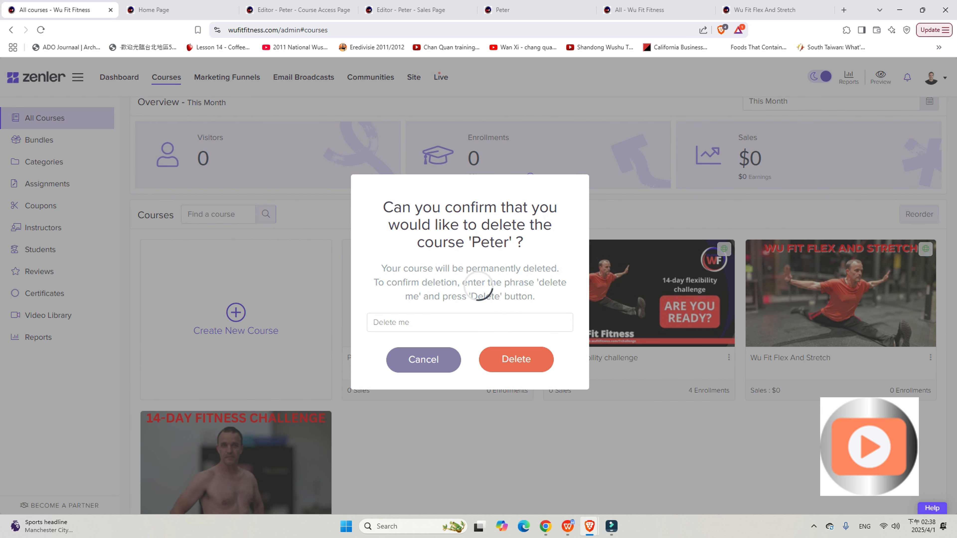